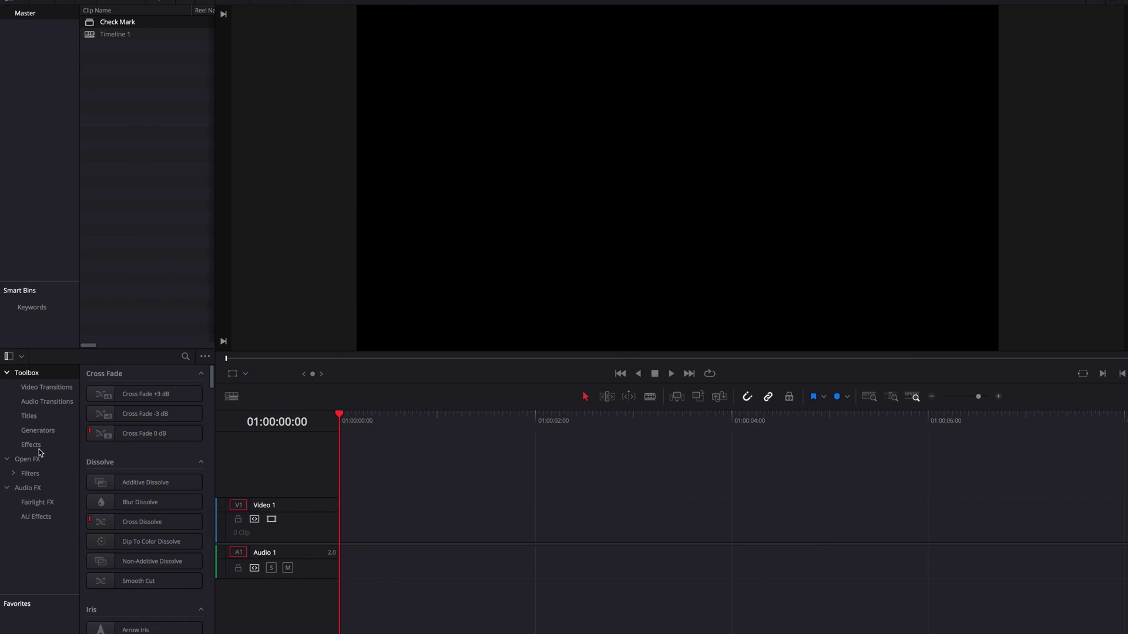
# Step: Drop a Fusion Composition clip from the Effects toolbox onto Video 1 and open it on the Fusion page
pyautogui.click(37, 448)
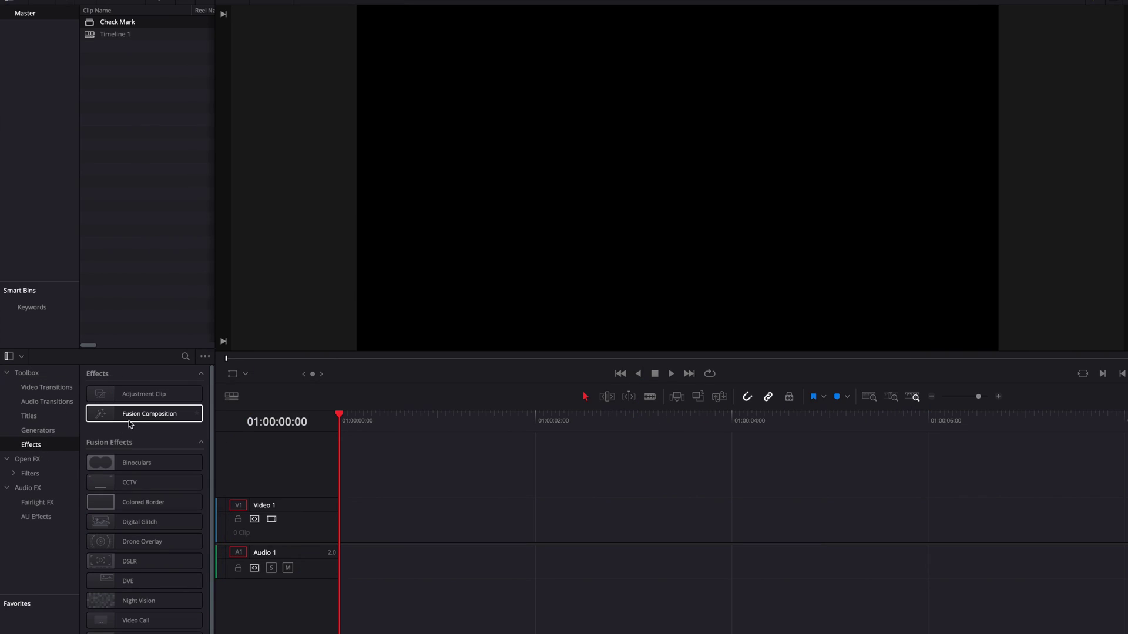
pyautogui.moveTo(144, 413); pyautogui.dragTo(347, 531)
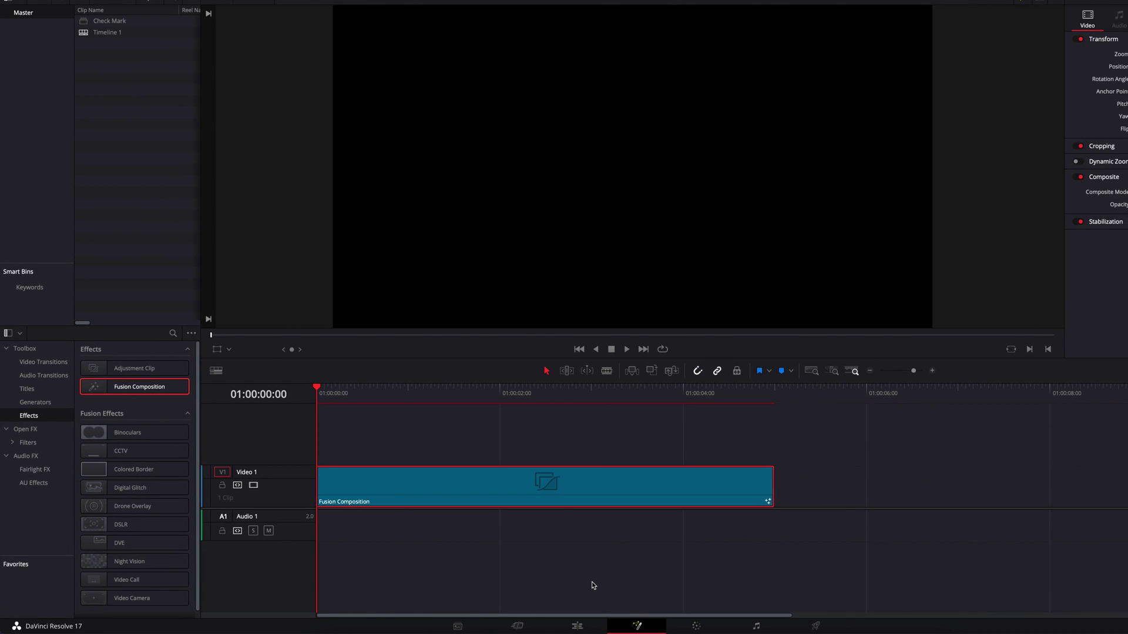
pyautogui.hotkey('shift', '5')
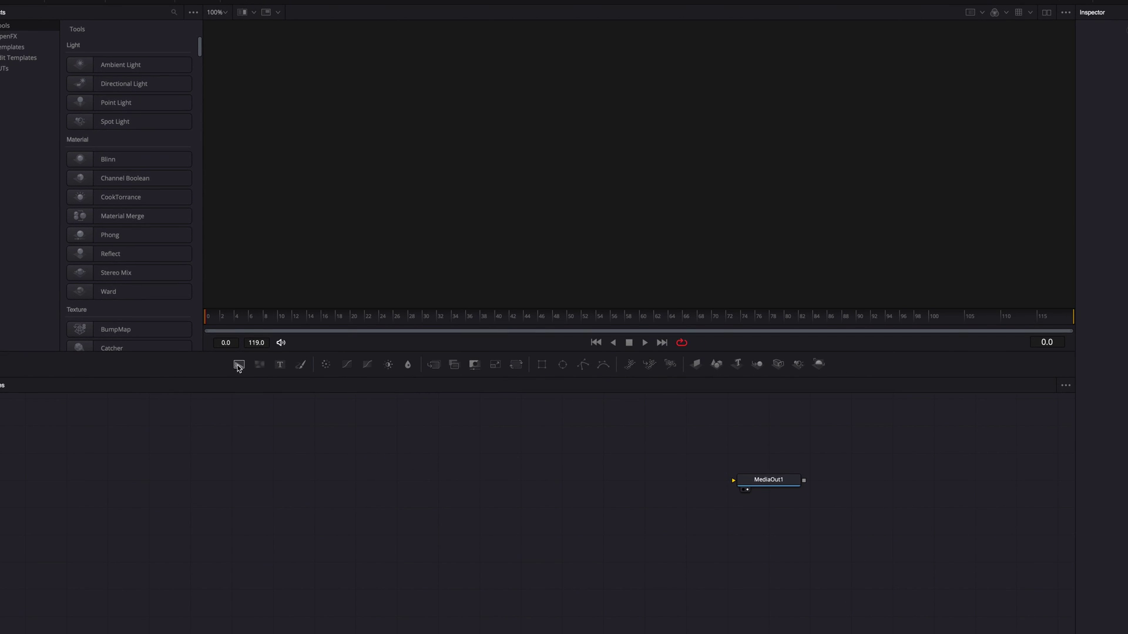
# Step: Add a Background1 node feeding MediaOut1 and set its colour to solid white
pyautogui.moveTo(238, 367); pyautogui.dragTo(743, 482)
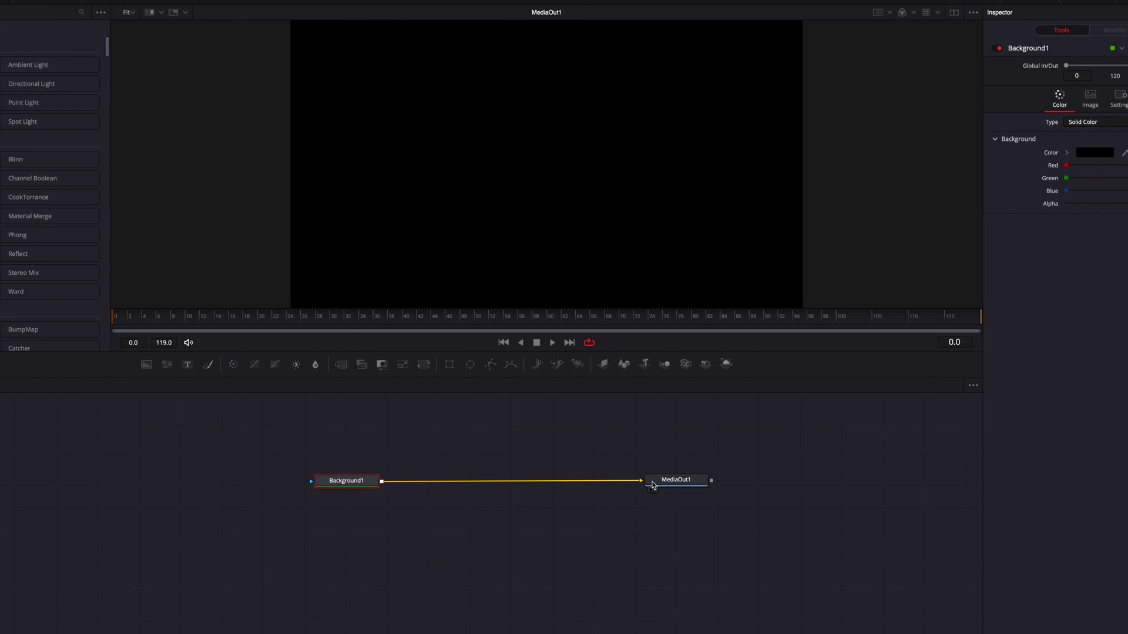
pyautogui.click(1001, 153)
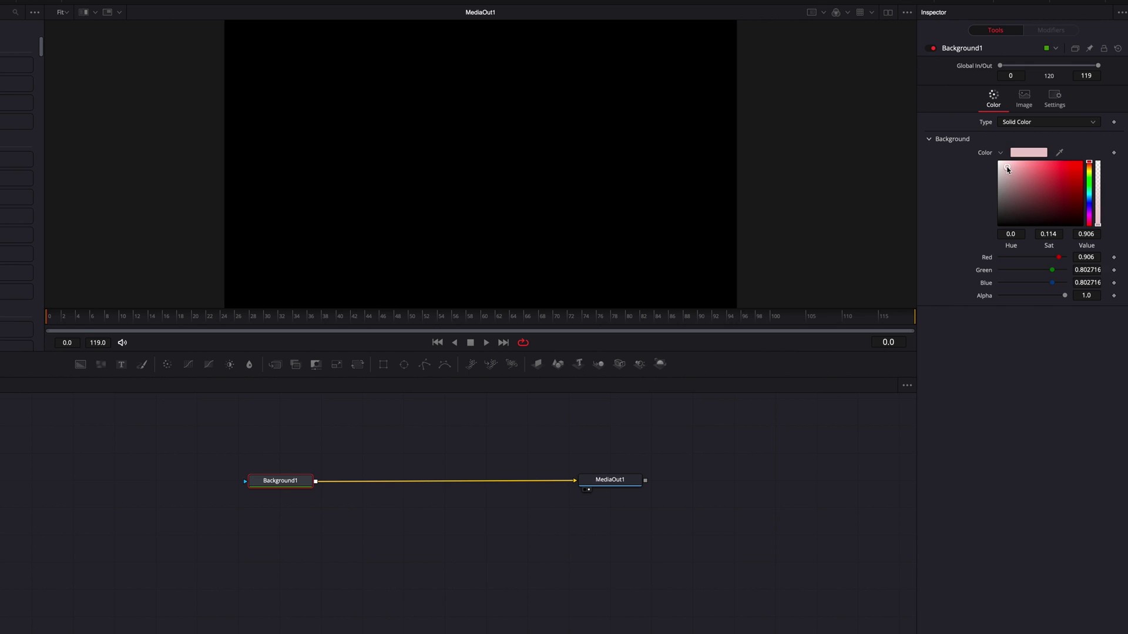
pyautogui.click(998, 161)
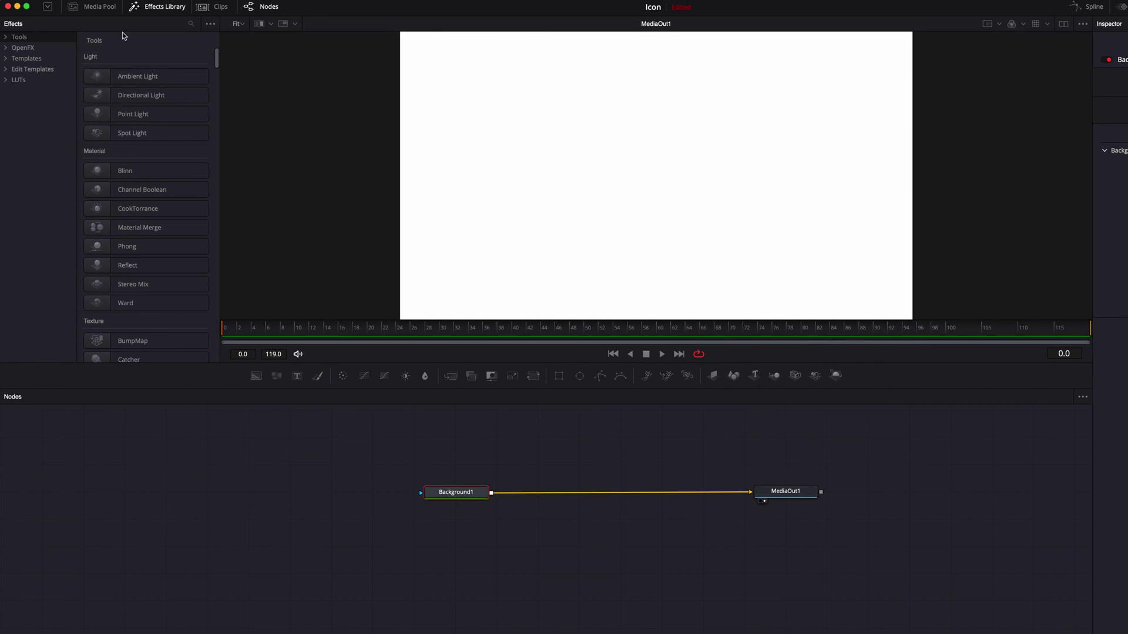
# Step: Merge the Check Mark clip over the white background and start a Polygon mask around the black ring
pyautogui.click(104, 8)
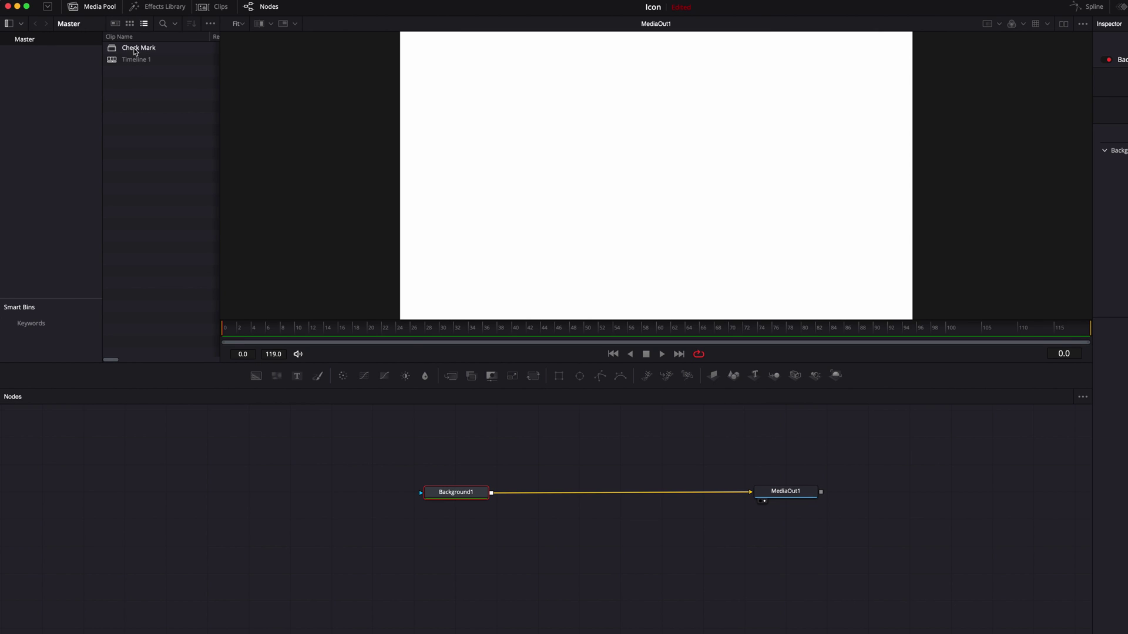
pyautogui.moveTo(137, 49); pyautogui.dragTo(600, 493)
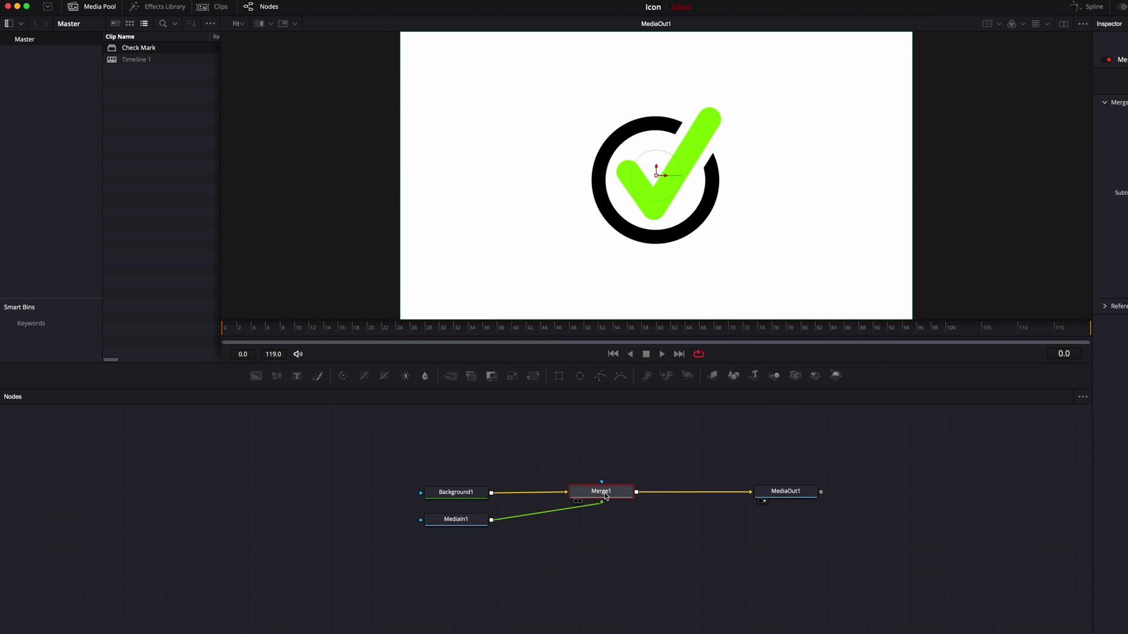
pyautogui.moveTo(476, 526); pyautogui.dragTo(483, 553)
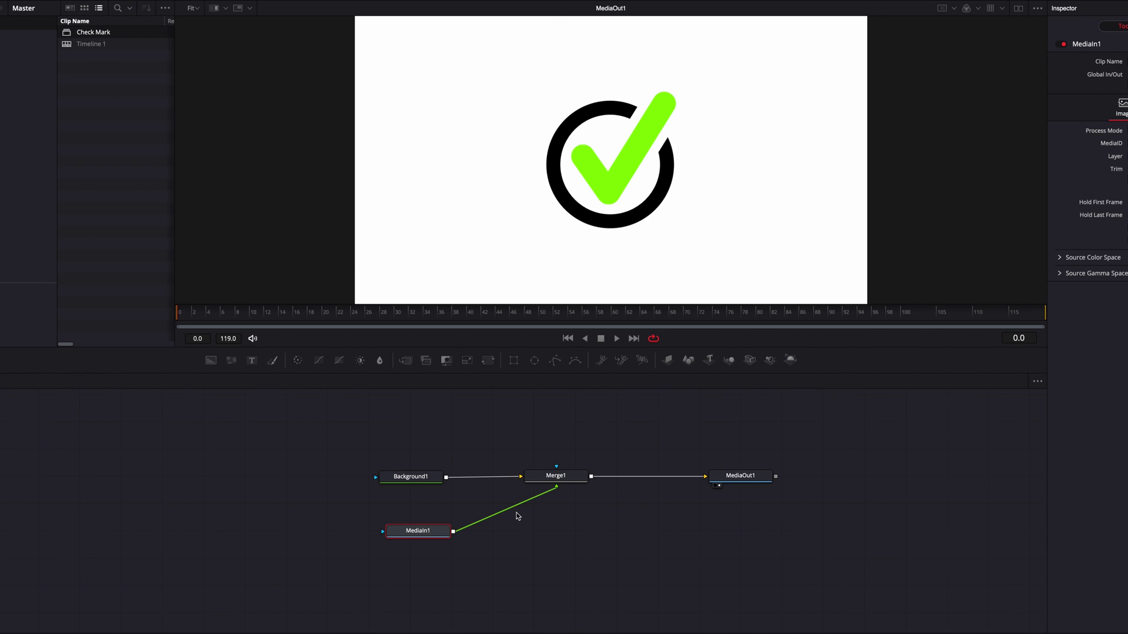
pyautogui.moveTo(554, 373); pyautogui.dragTo(327, 534)
pyautogui.moveTo(630, 100)
pyautogui.mouseDown()
pyautogui.moveTo(533, 154)
pyautogui.moveTo(551, 223)
pyautogui.moveTo(658, 229)
pyautogui.moveTo(679, 129)
pyautogui.moveTo(664, 135)
pyautogui.moveTo(639, 186)
pyautogui.moveTo(605, 208)
pyautogui.moveTo(566, 163)
pyautogui.moveTo(570, 142)
pyautogui.moveTo(640, 118)
pyautogui.mouseUp()
# Step: Close the polygon and wire Polygon1 into MediaIn1's mask so only the ring shows, adding a Transform node
pyautogui.click(645, 98)
pyautogui.click(631, 98)
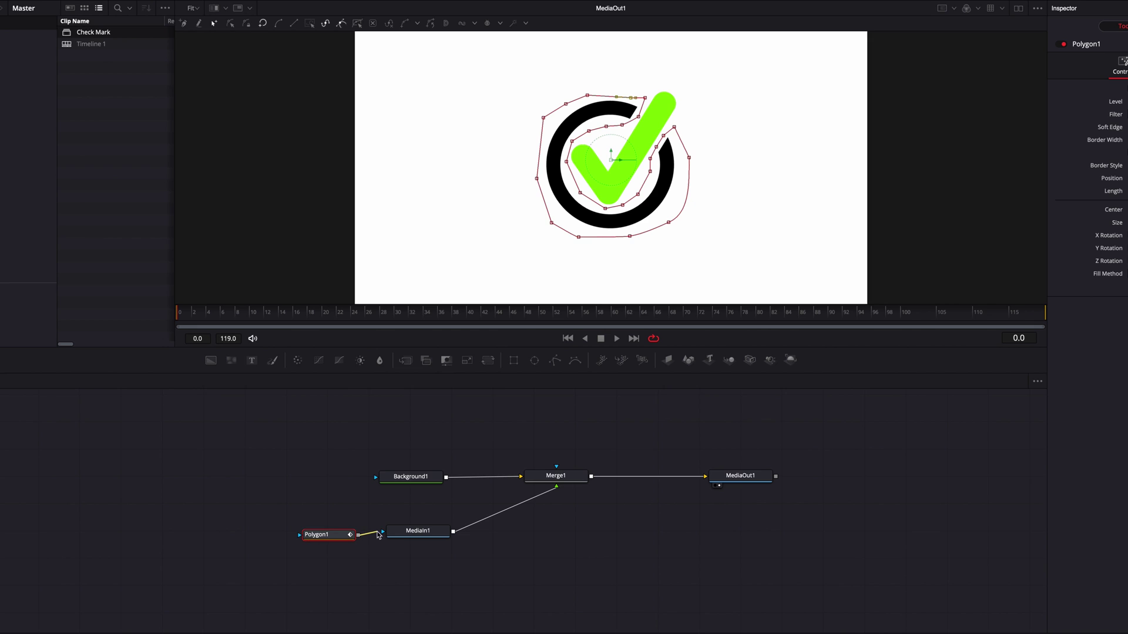
pyautogui.moveTo(379, 534); pyautogui.dragTo(383, 533)
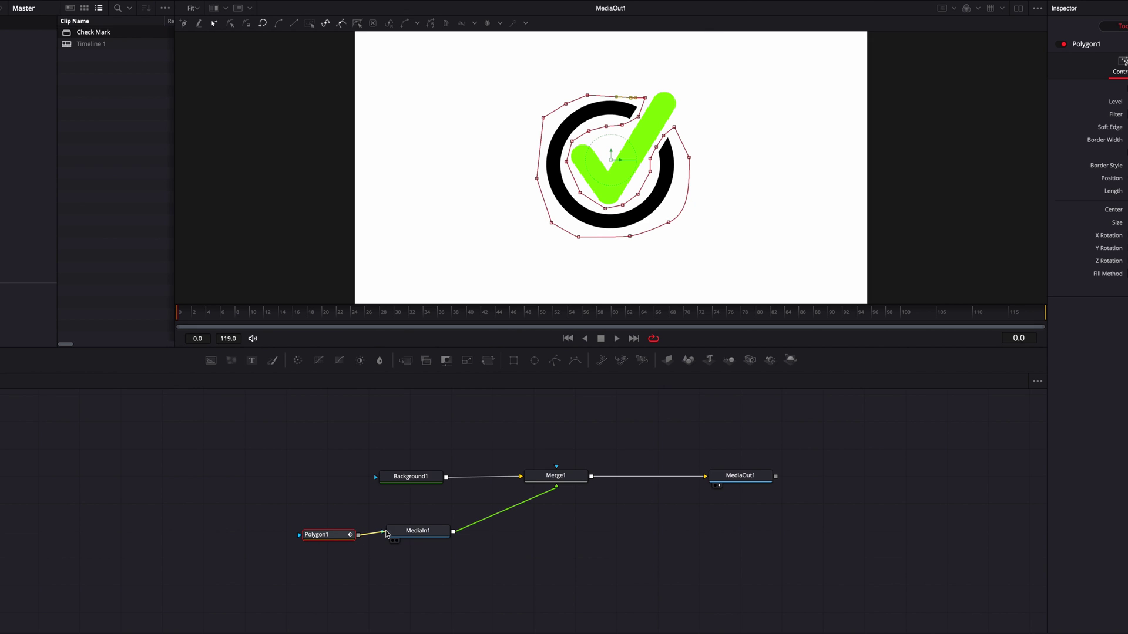
pyautogui.click(547, 548)
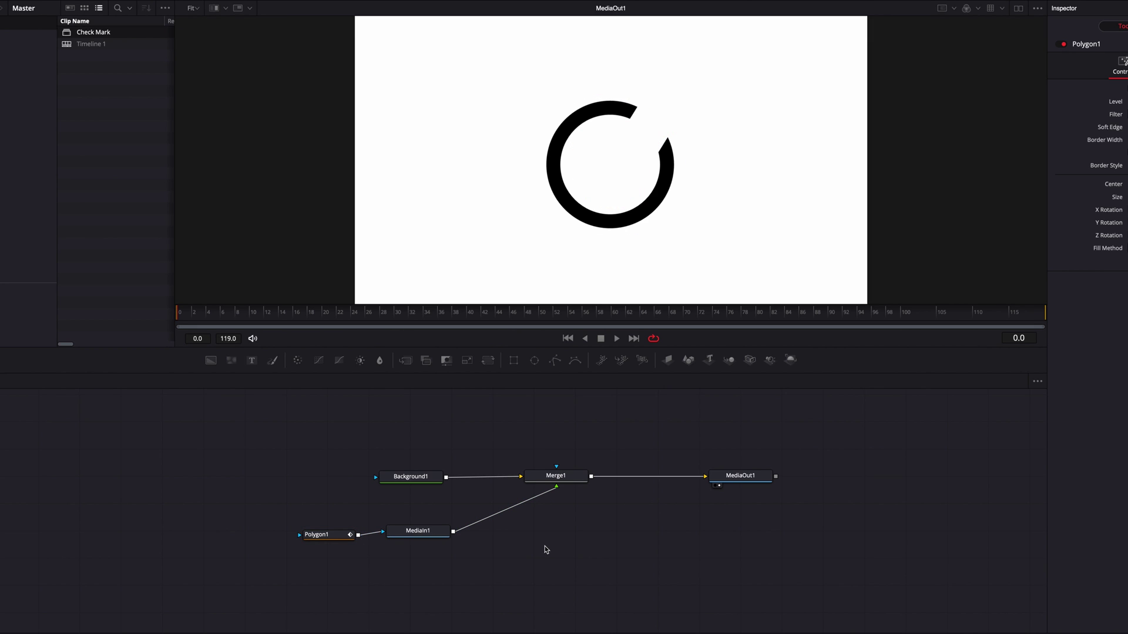
pyautogui.moveTo(487, 360); pyautogui.dragTo(534, 537)
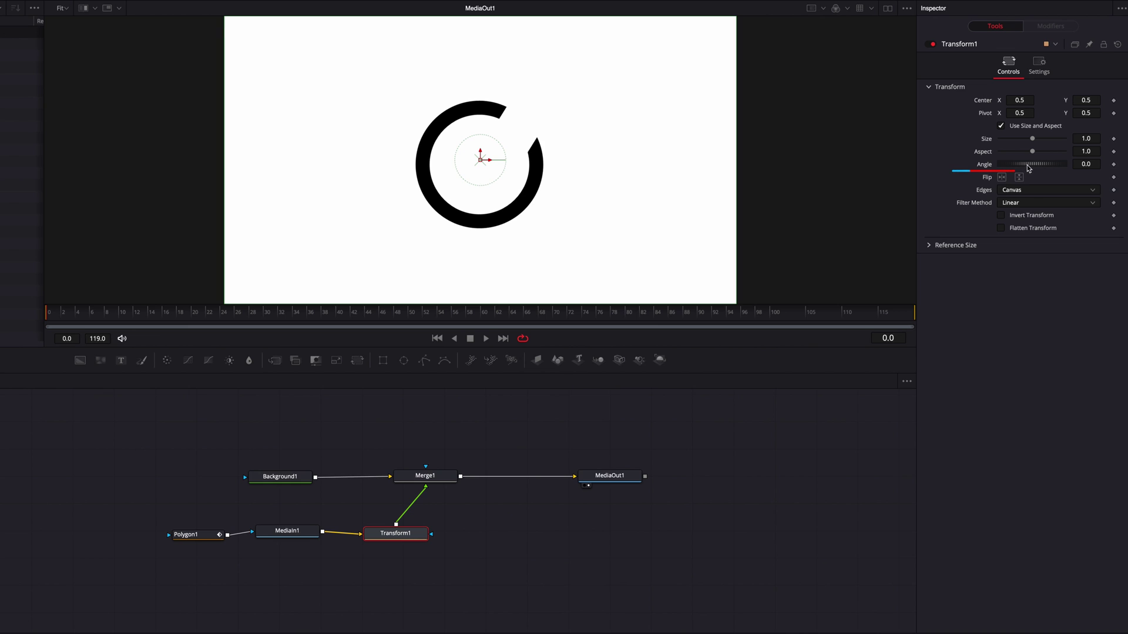
# Step: Move Transform1's pivot to 0.498, 0.484 at the ring's centre, test the rotation, and keep Angle at 0
pyautogui.moveTo(1025, 171); pyautogui.dragTo(1036, 173)
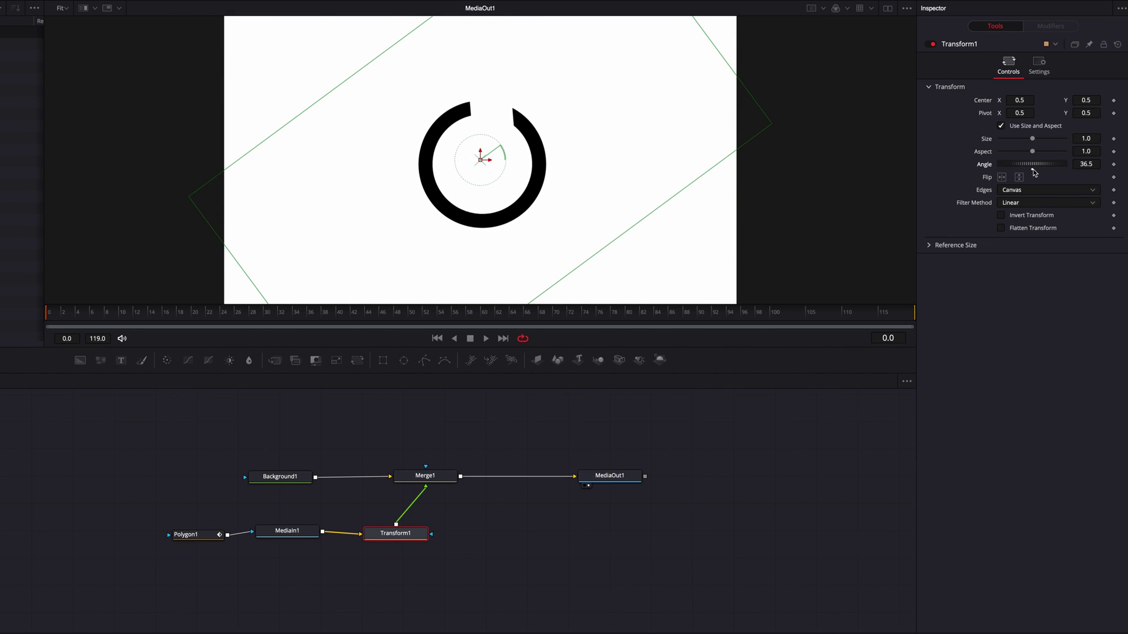
pyautogui.doubleClick(1035, 172)
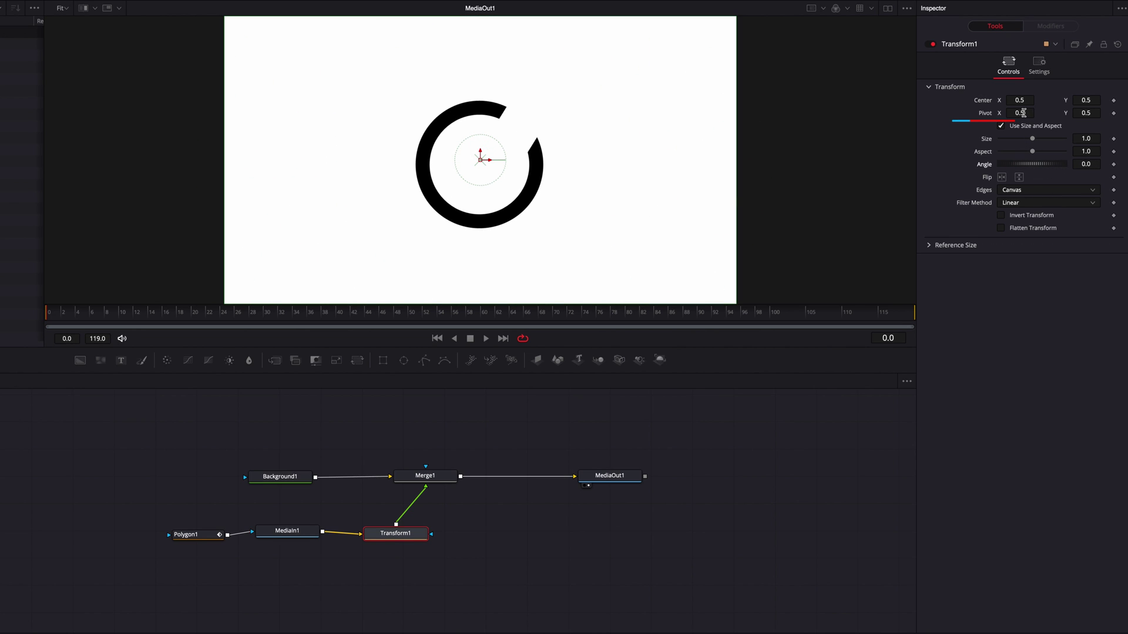
pyautogui.moveTo(1023, 113); pyautogui.dragTo(1078, 113)
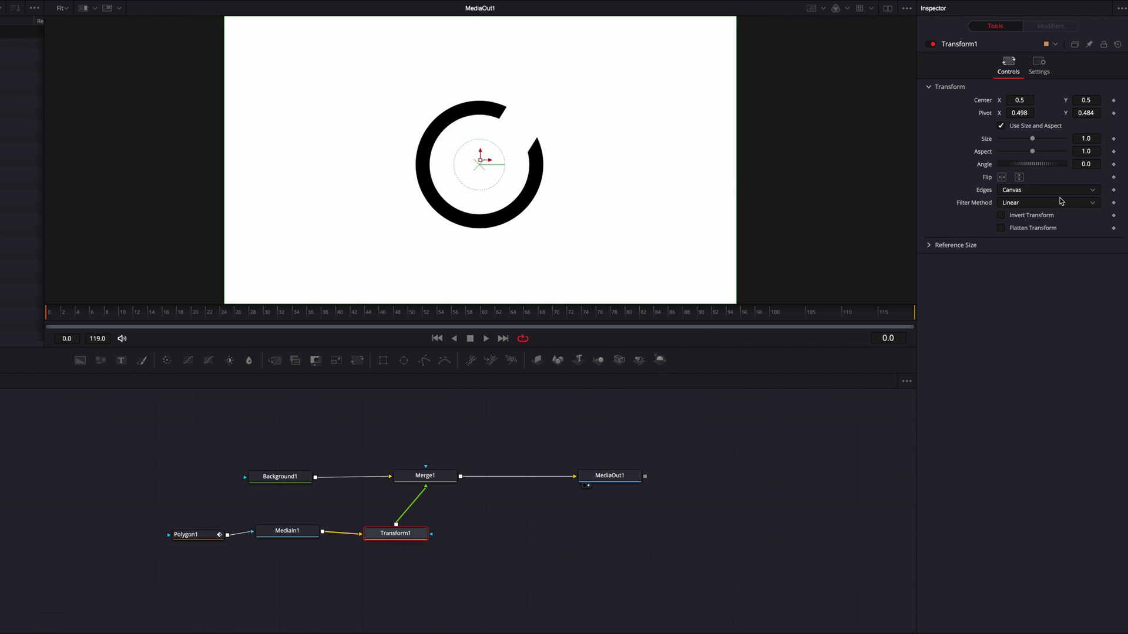
pyautogui.moveTo(1032, 167)
pyautogui.mouseDown()
pyautogui.moveTo(1011, 166)
pyautogui.moveTo(1047, 167)
pyautogui.mouseUp()
pyautogui.hotkey('ctrl', 'z')
# Step: Keyframe the ring's Angle at 0 on frame 0 and -720 on frame 24, then scrub to preview the spin
pyautogui.click(1114, 164)
pyautogui.click(227, 318)
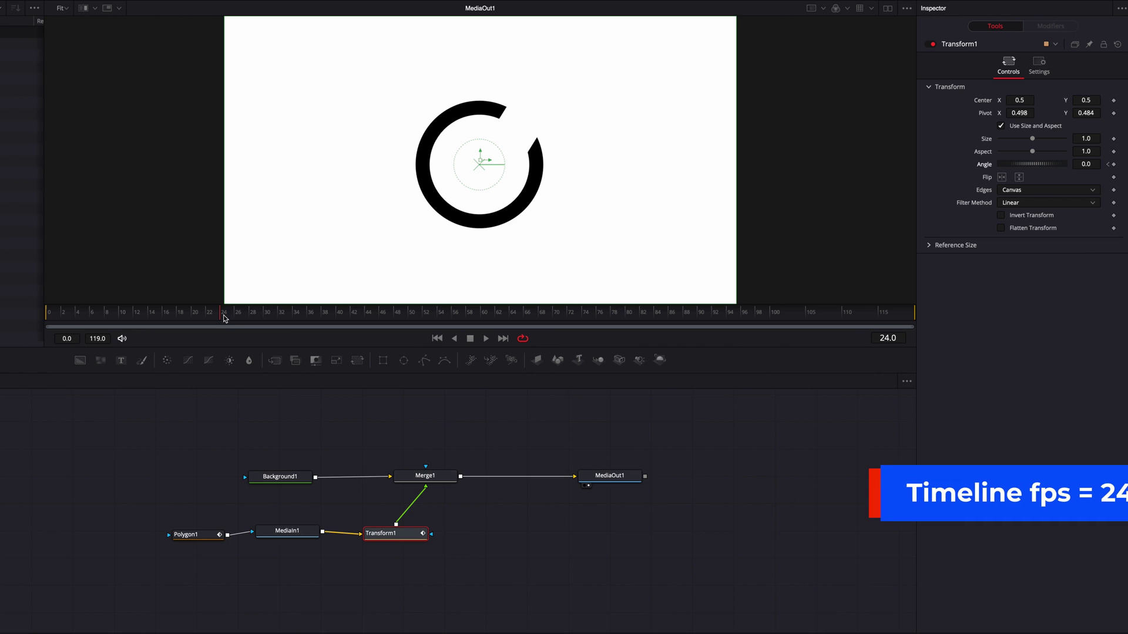
pyautogui.click(1114, 164)
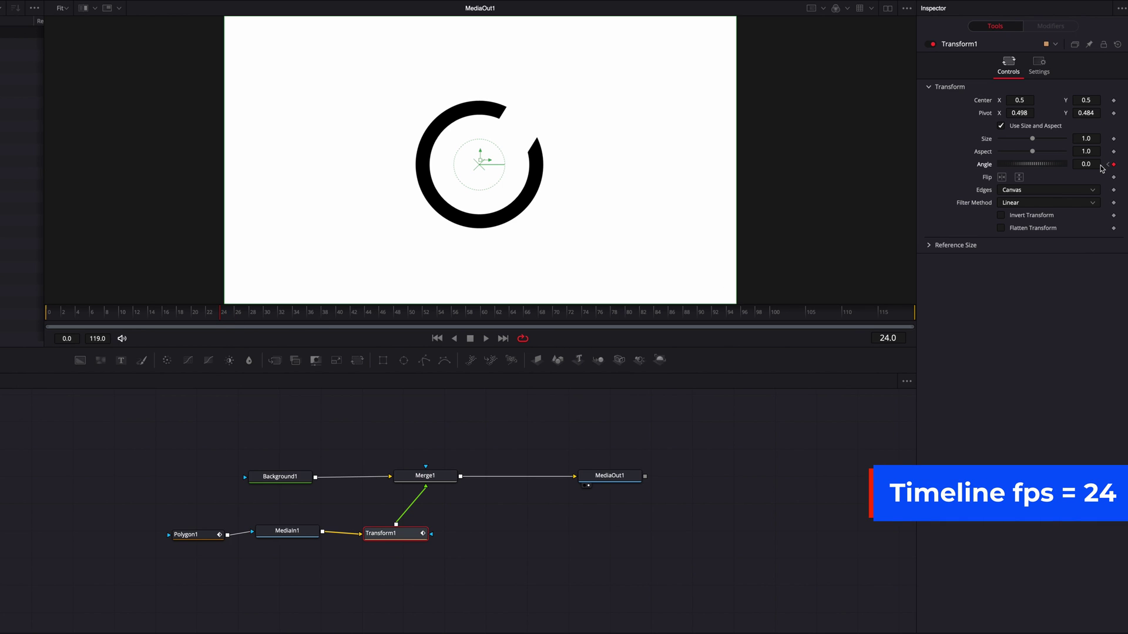
pyautogui.click(1098, 165)
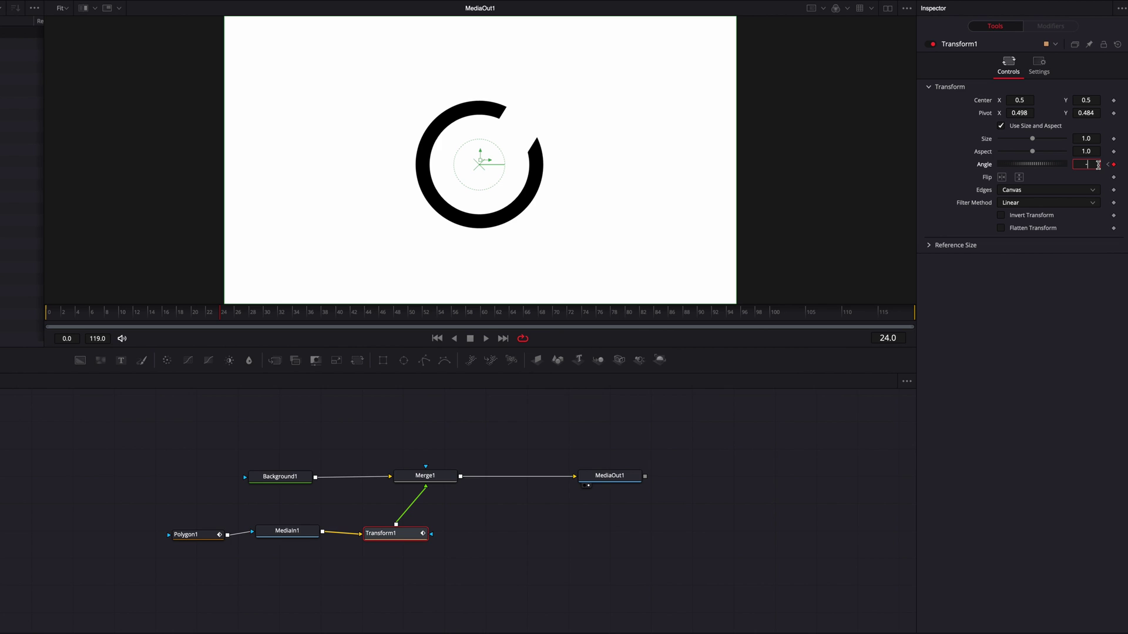
pyautogui.press('Return')
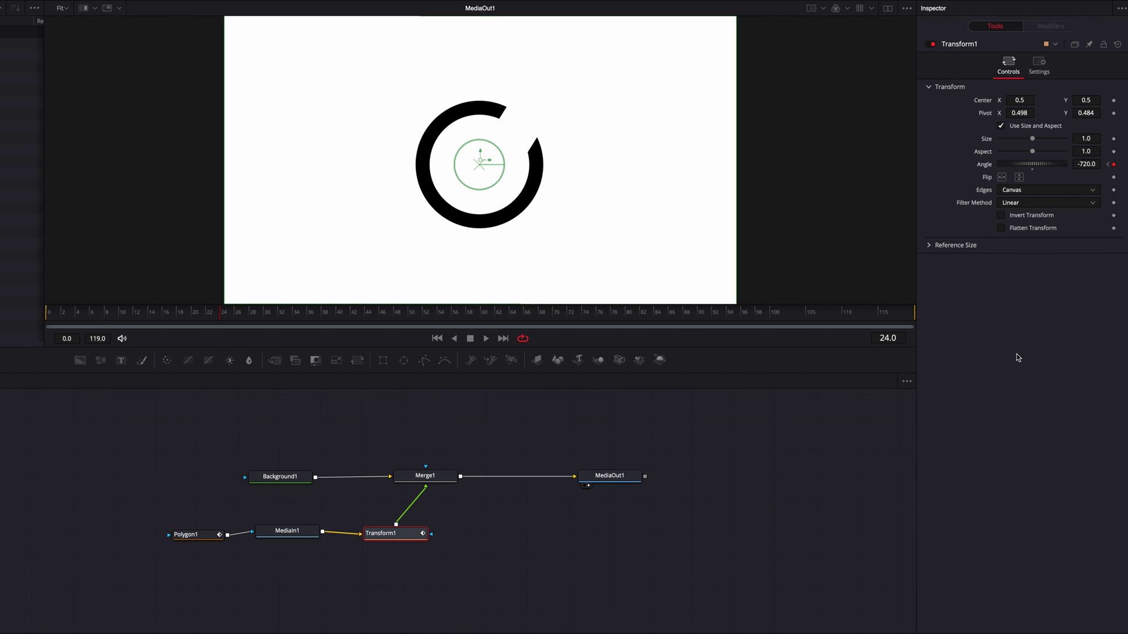
pyautogui.moveTo(97, 316); pyautogui.dragTo(221, 319)
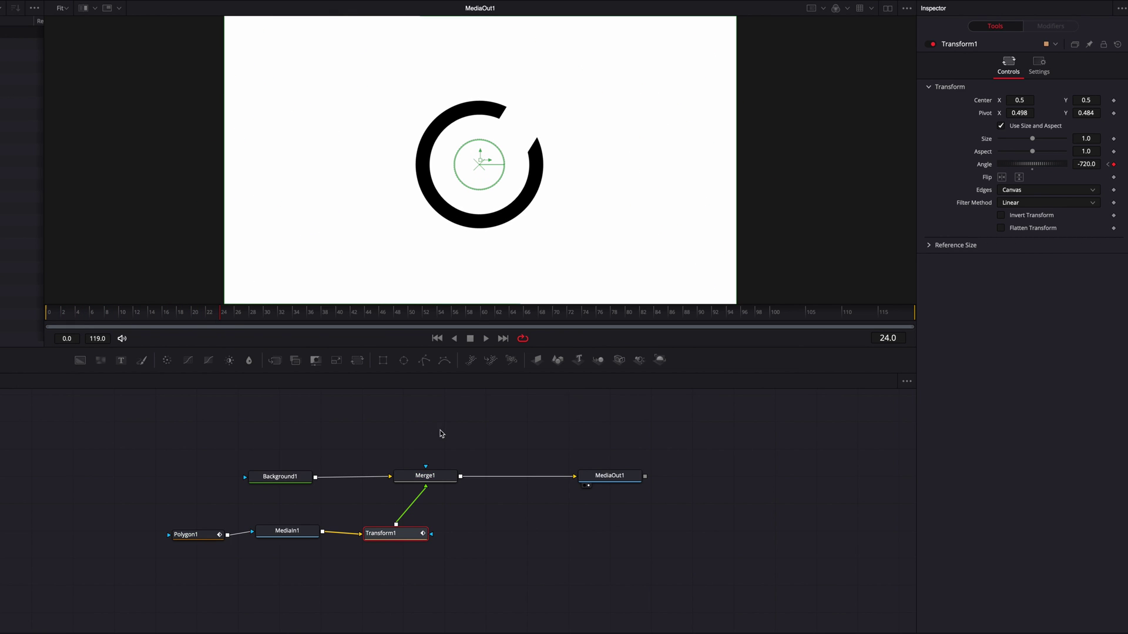
# Step: Add a Mask Paint node from the Effects library's mask tools to the node graph
pyautogui.click(164, 12)
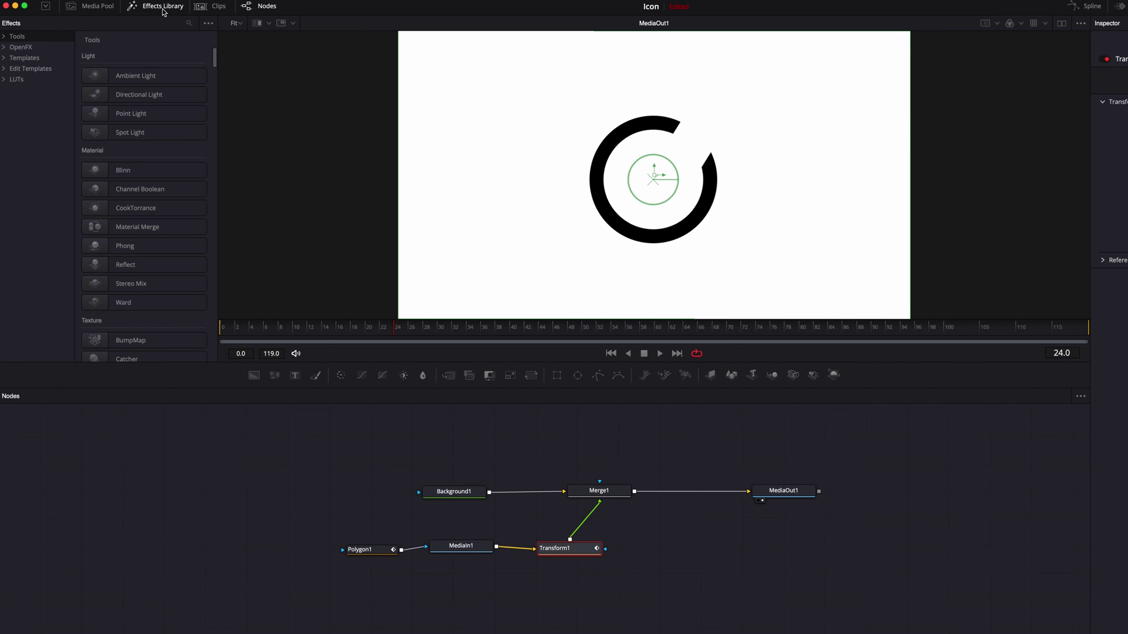
pyautogui.click(4, 37)
pyautogui.click(25, 178)
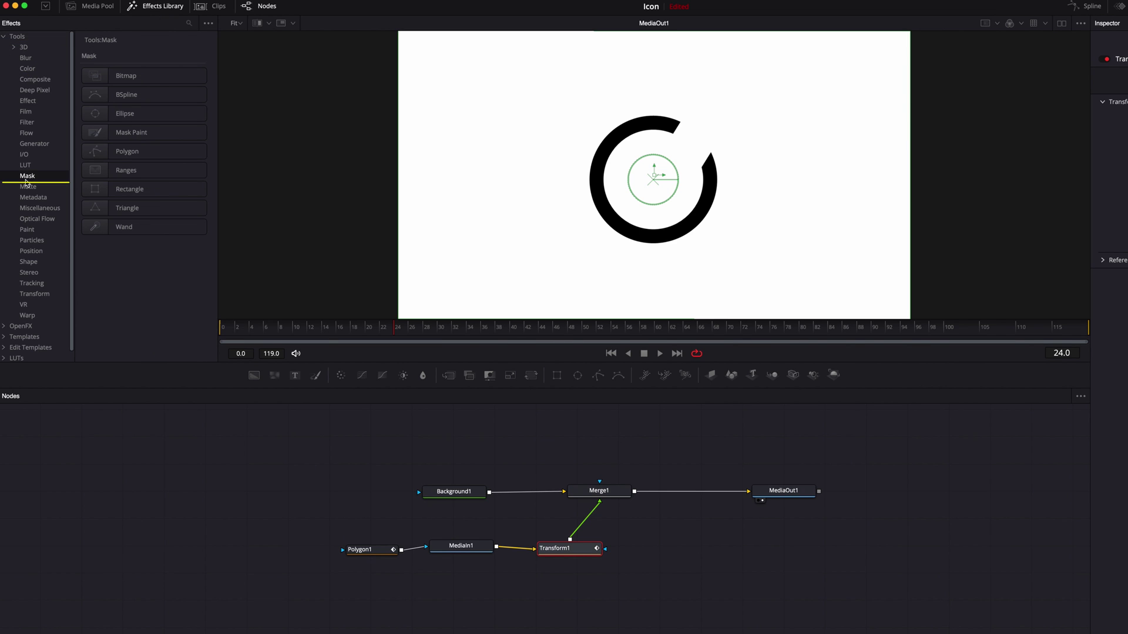
pyautogui.click(147, 134)
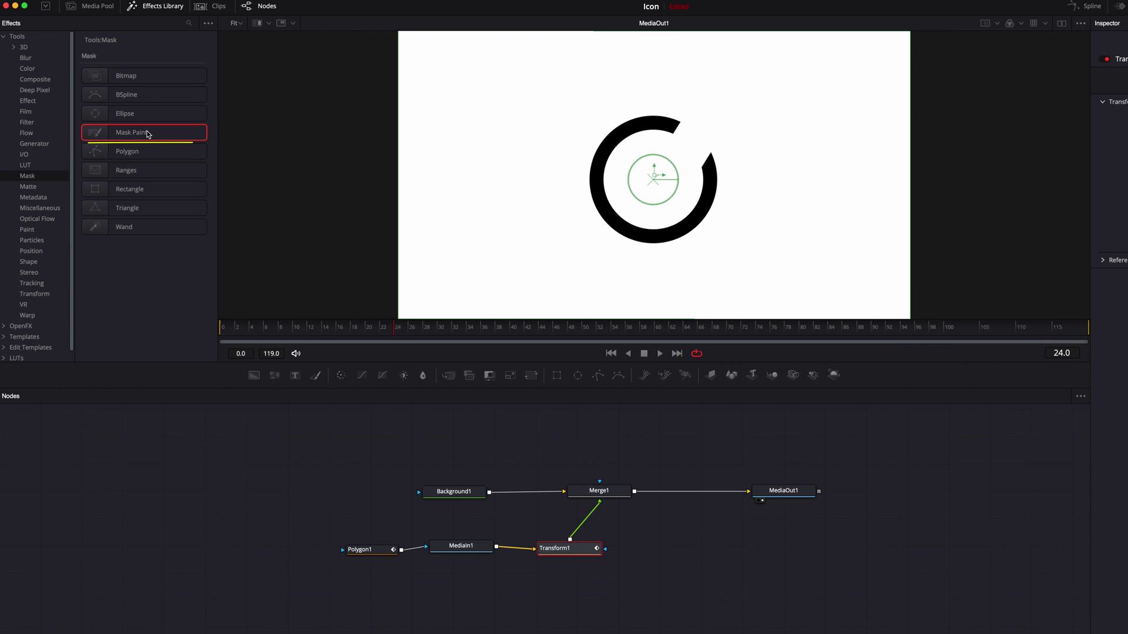
pyautogui.moveTo(148, 135); pyautogui.dragTo(609, 447)
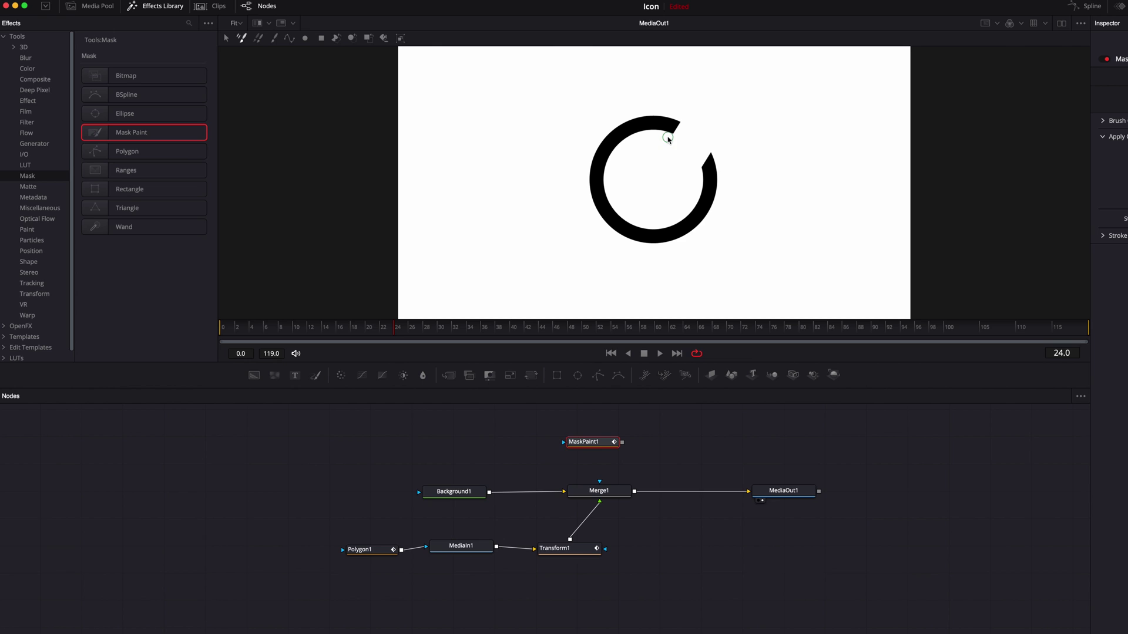
# Step: Trace a polyline stroke around the black ring from its top end to its right end
pyautogui.click(289, 39)
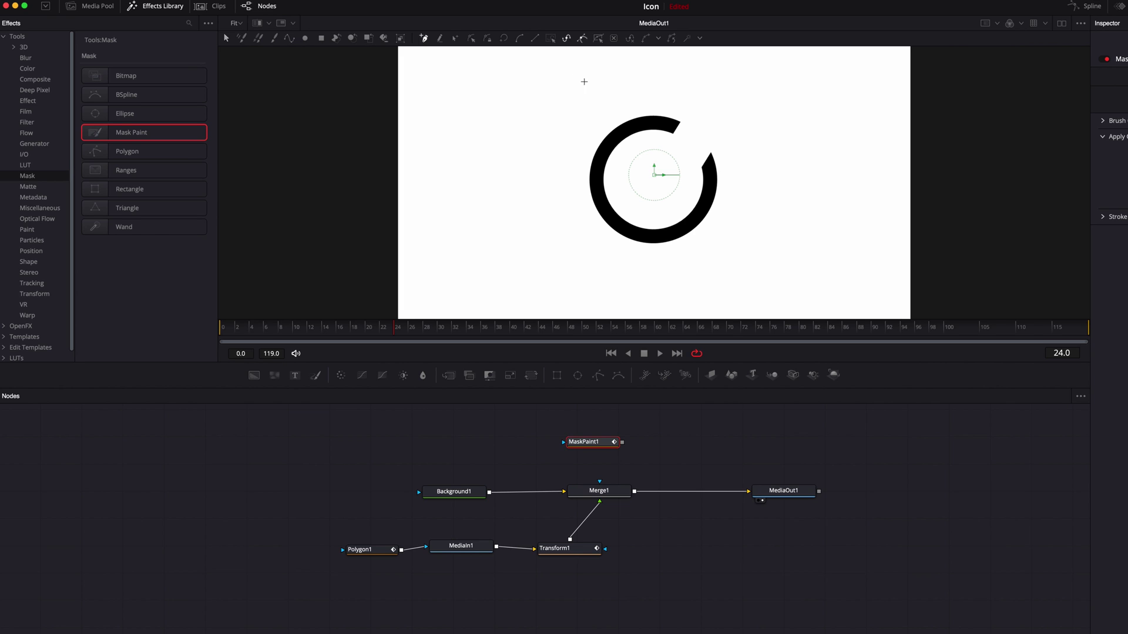
pyautogui.click(678, 127)
pyautogui.click(597, 179)
pyautogui.click(605, 218)
pyautogui.click(639, 234)
pyautogui.click(667, 237)
pyautogui.click(693, 223)
pyautogui.click(710, 194)
pyautogui.click(706, 159)
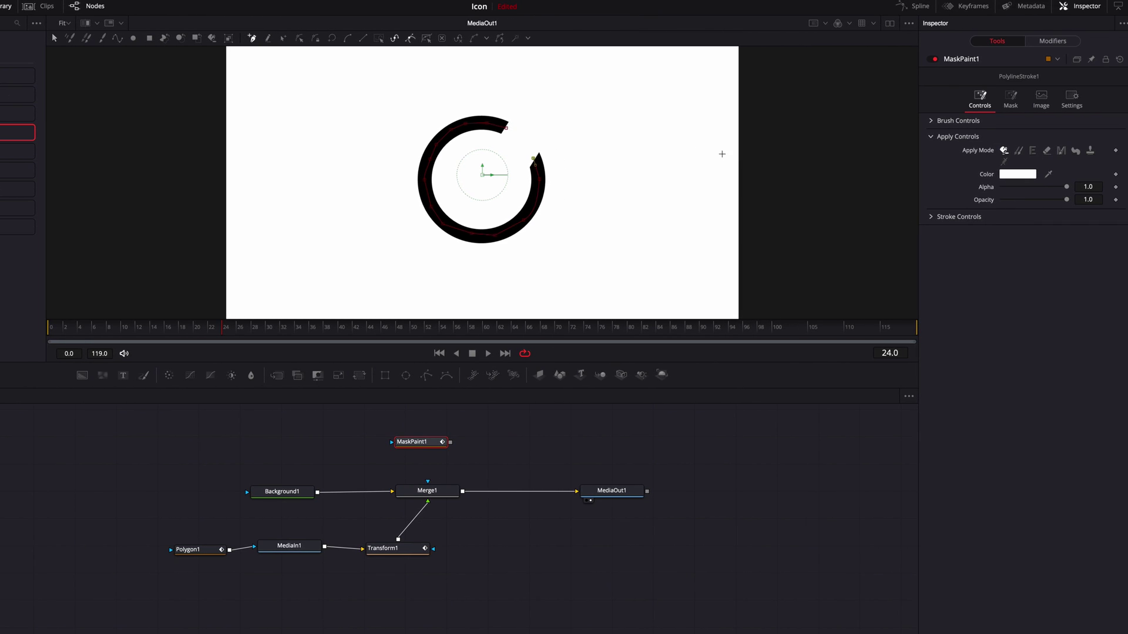
# Step: Use MaskPaint1 as Merge1's mask, with Brush Softness 0.001 and Size about 0.08
pyautogui.moveTo(450, 443); pyautogui.dragTo(428, 490)
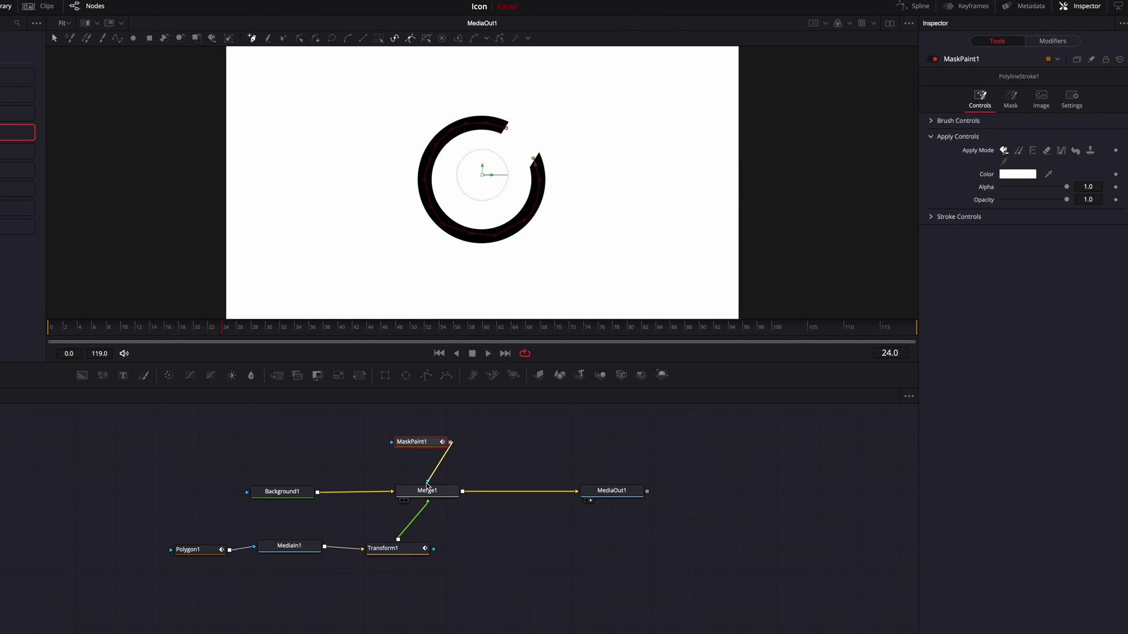
pyautogui.click(934, 121)
pyautogui.moveTo(1033, 175)
pyautogui.mouseDown()
pyautogui.moveTo(979, 178)
pyautogui.moveTo(1055, 163)
pyautogui.mouseUp()
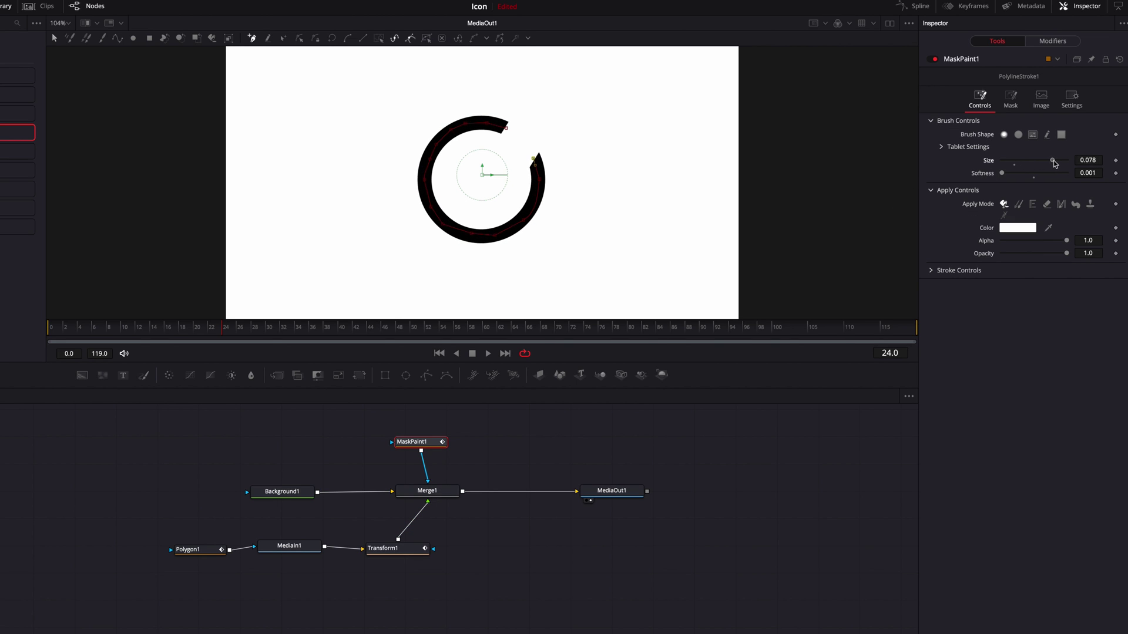
# Step: Keyframe the stroke's Write On at frame 0 with start 0.978 so the ring is hidden
pyautogui.click(933, 271)
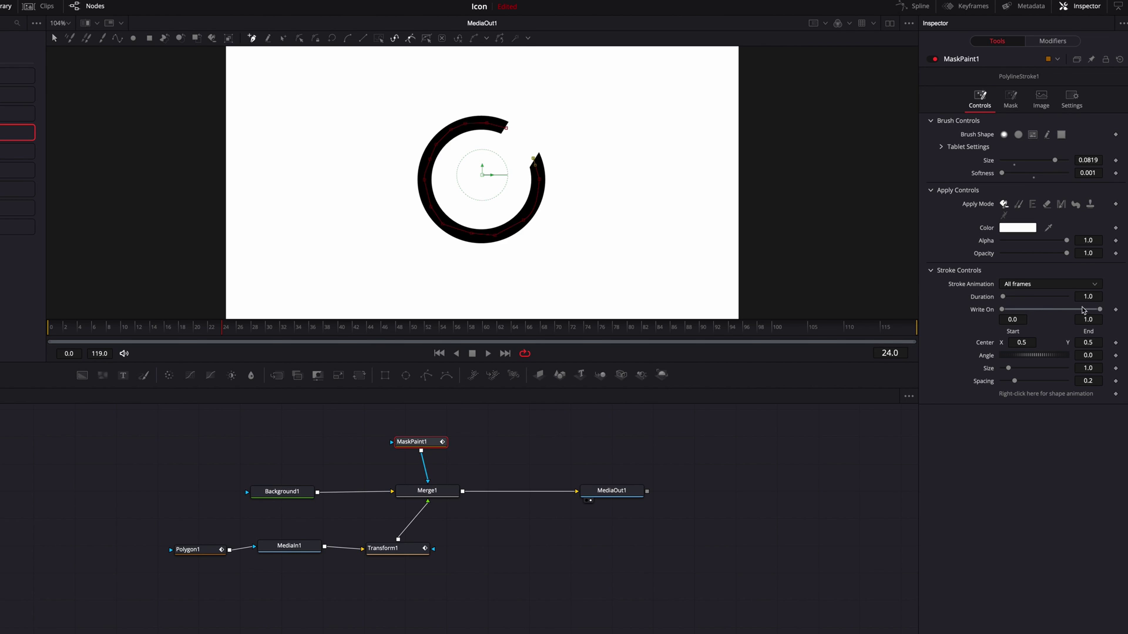
pyautogui.moveTo(1098, 309)
pyautogui.mouseDown()
pyautogui.moveTo(1004, 311)
pyautogui.moveTo(1104, 313)
pyautogui.mouseUp()
pyautogui.moveTo(92, 331); pyautogui.dragTo(52, 331)
pyautogui.moveTo(1003, 312); pyautogui.dragTo(1094, 315)
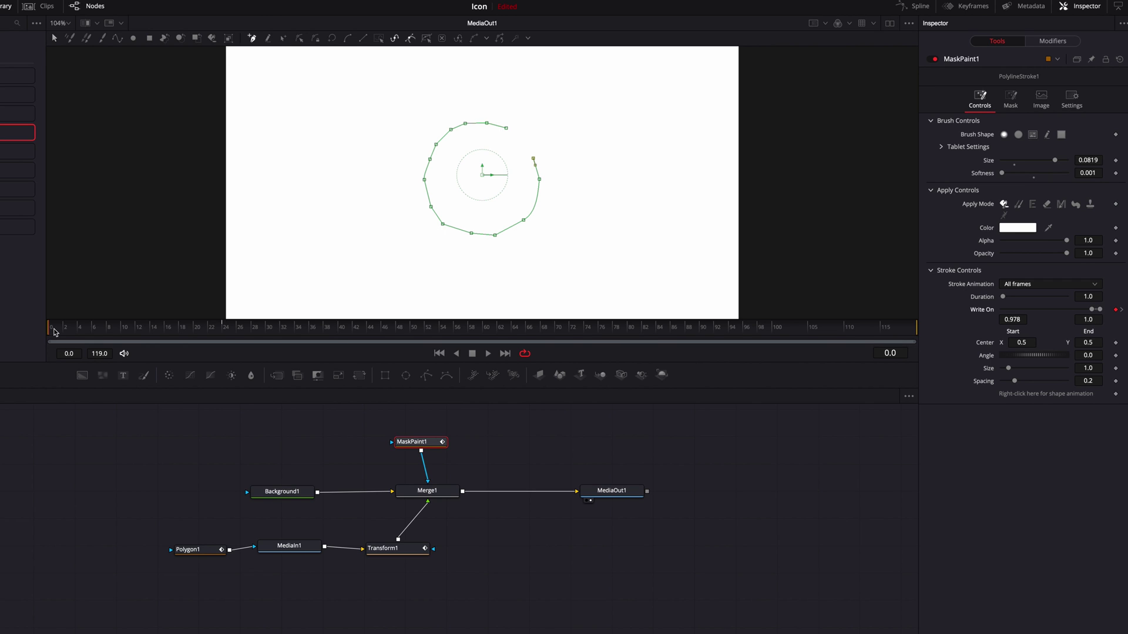
# Step: Keyframe the stroke Angle from 0 at frame 0 to -720 at frame 24, then preview the spinning draw-on
pyautogui.click(1116, 356)
pyautogui.moveTo(212, 323); pyautogui.dragTo(225, 327)
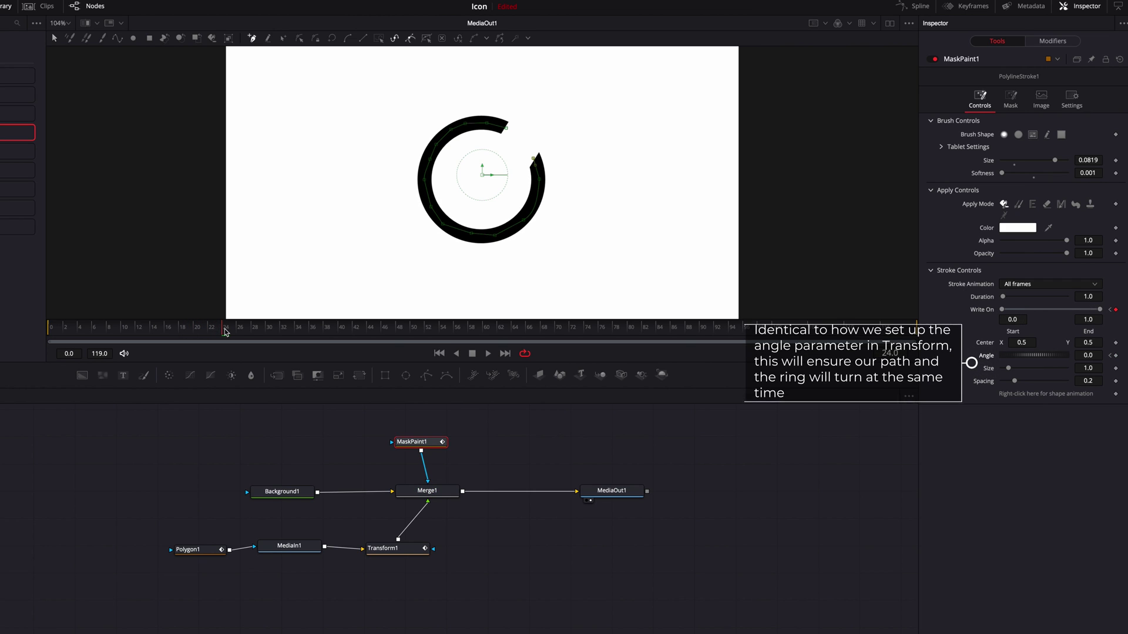
pyautogui.click(1116, 357)
pyautogui.click(1097, 356)
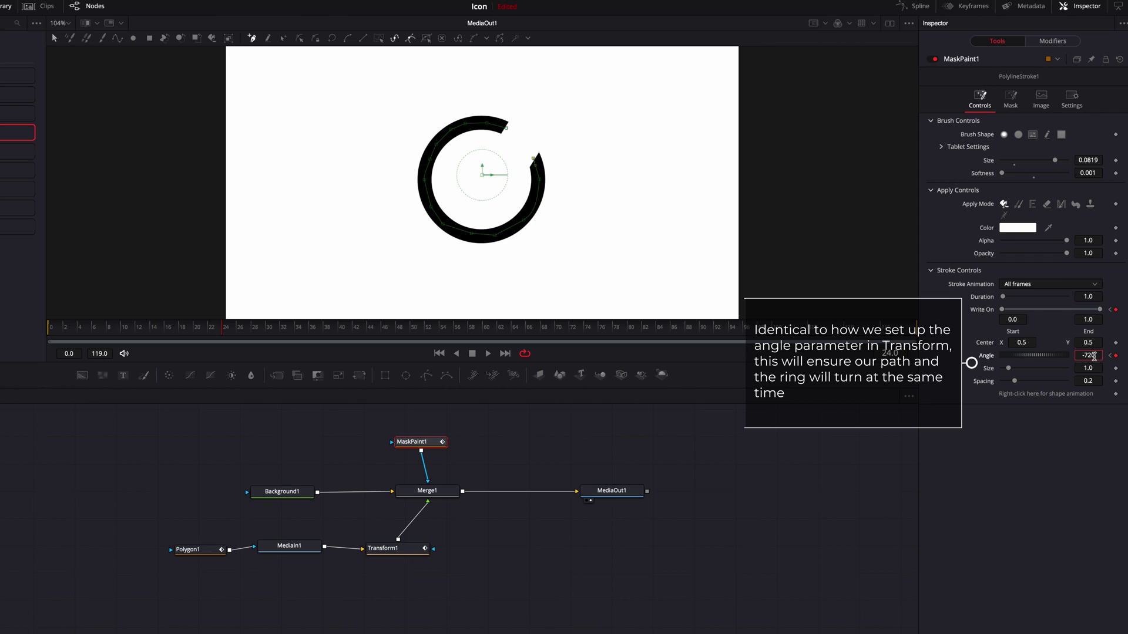
pyautogui.click(971, 458)
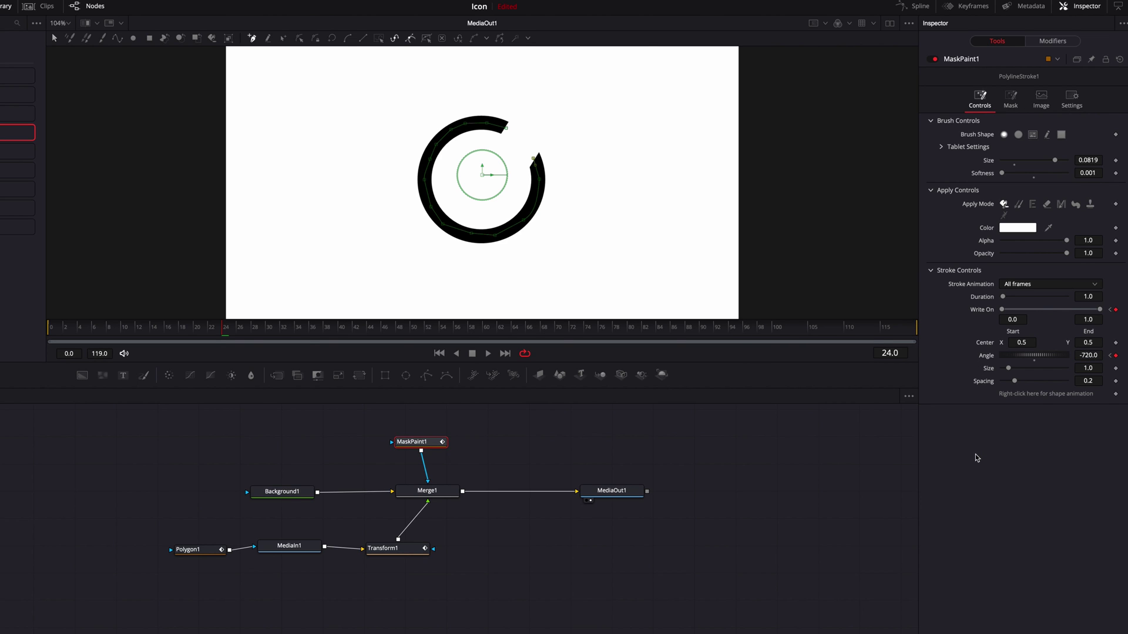
pyautogui.moveTo(180, 329)
pyautogui.mouseDown()
pyautogui.moveTo(54, 331)
pyautogui.moveTo(224, 337)
pyautogui.mouseUp()
pyautogui.moveTo(605, 494); pyautogui.dragTo(719, 492)
# Step: Paste a copy of the Check Mark clip node and merge it over the ring via Merge2 before MediaOut1
pyautogui.click(556, 543)
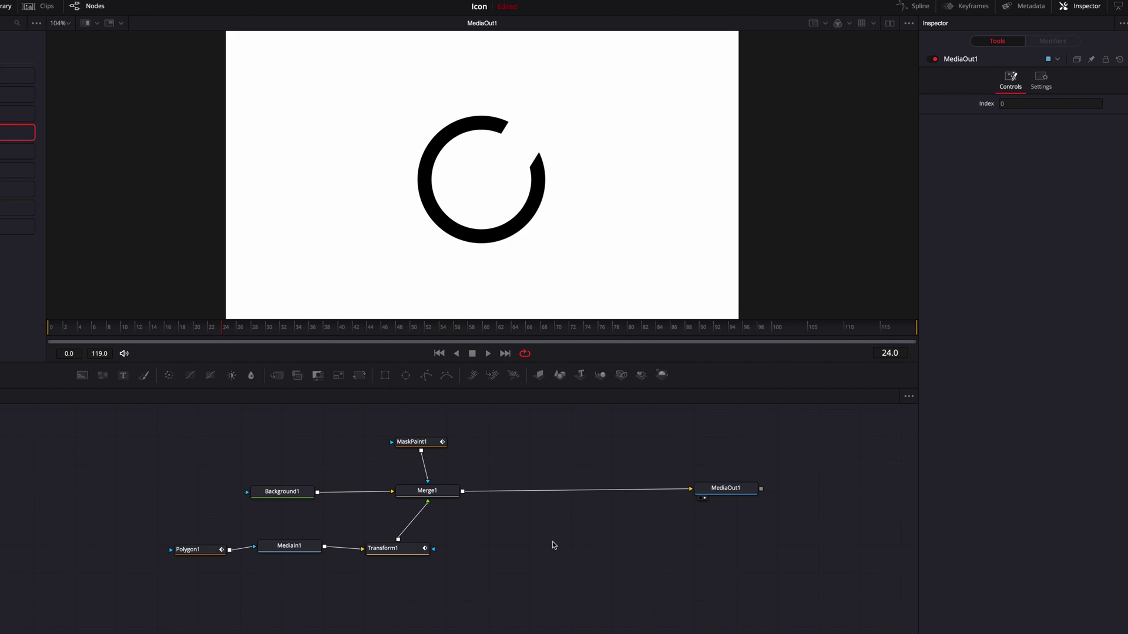
pyautogui.click(291, 545)
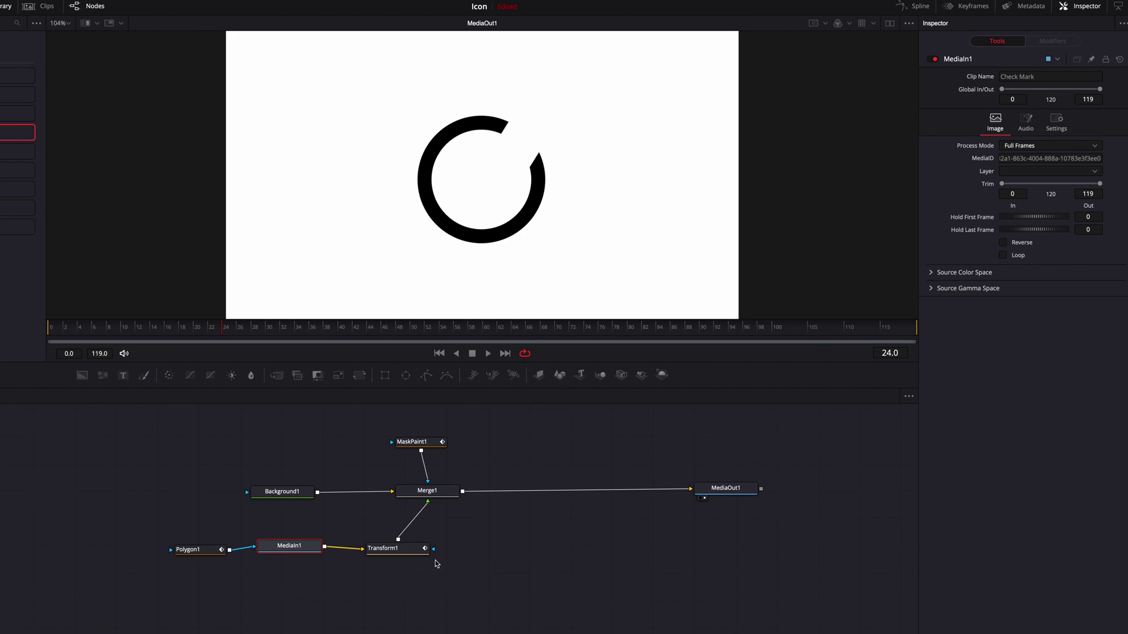
pyautogui.click(541, 563)
pyautogui.hotkey('ctrl', 'v')
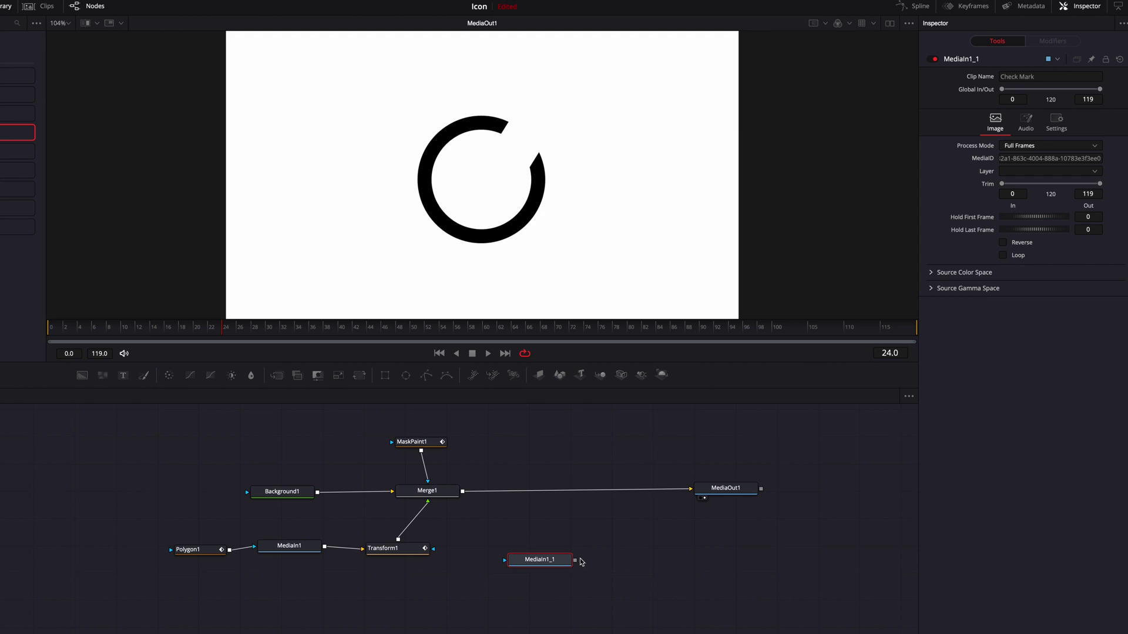
pyautogui.moveTo(576, 560); pyautogui.dragTo(462, 492)
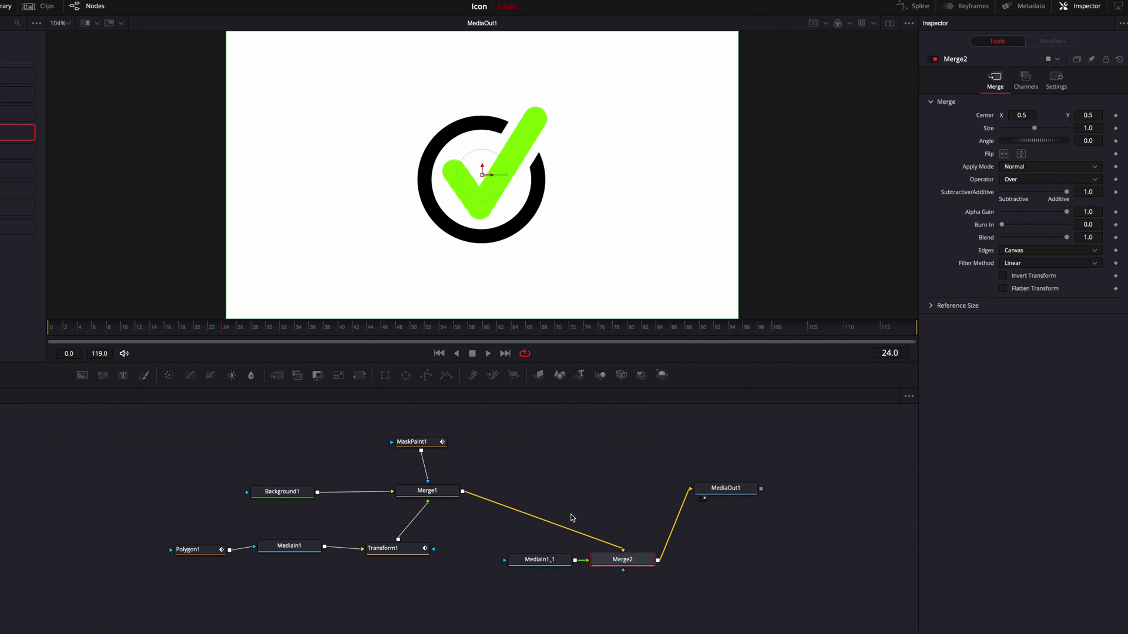
pyautogui.moveTo(631, 563); pyautogui.dragTo(566, 498)
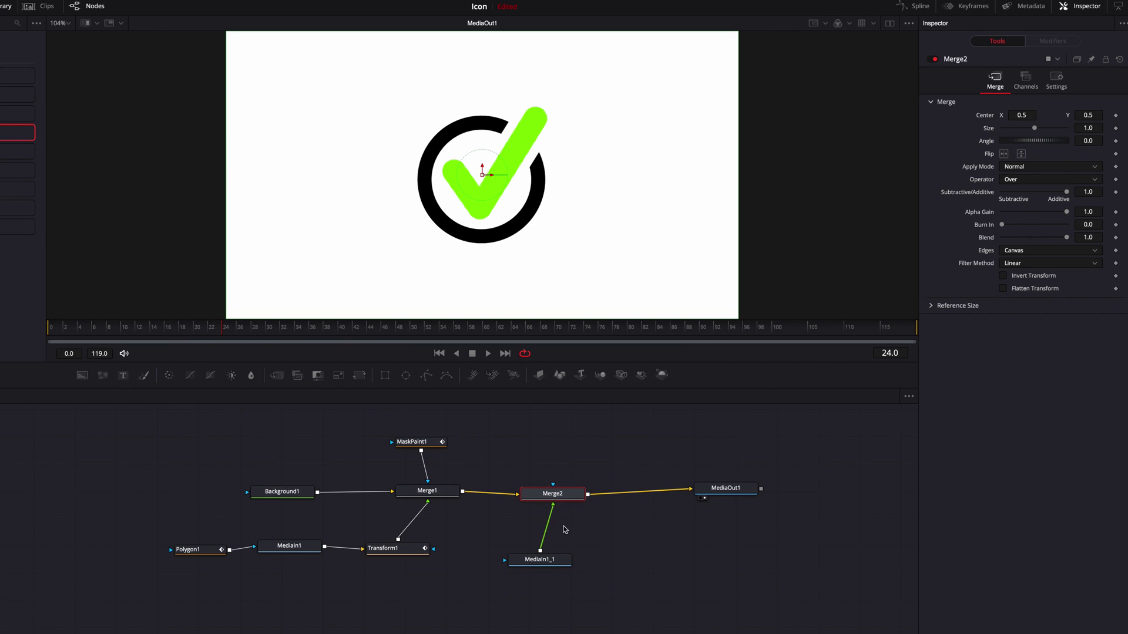
pyautogui.moveTo(550, 562); pyautogui.dragTo(557, 566)
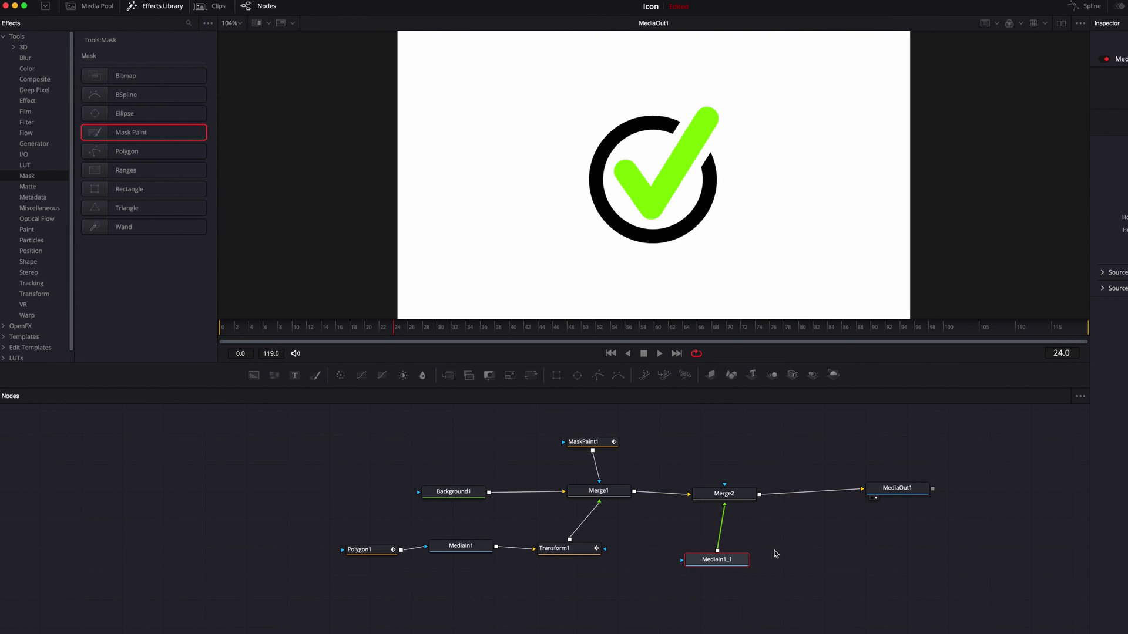
# Step: Add MaskPaint2 with a polyline stroke along the check's three points and connect it as Merge2's mask
pyautogui.moveTo(159, 143)
pyautogui.mouseDown()
pyautogui.moveTo(755, 473)
pyautogui.moveTo(739, 444)
pyautogui.mouseUp()
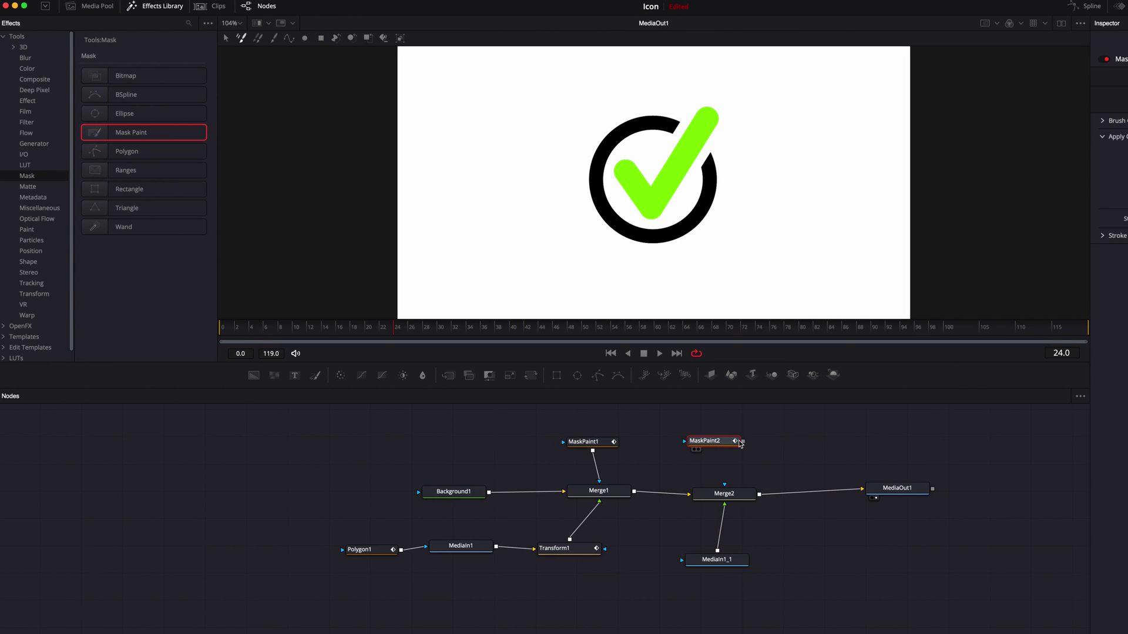
pyautogui.click(288, 38)
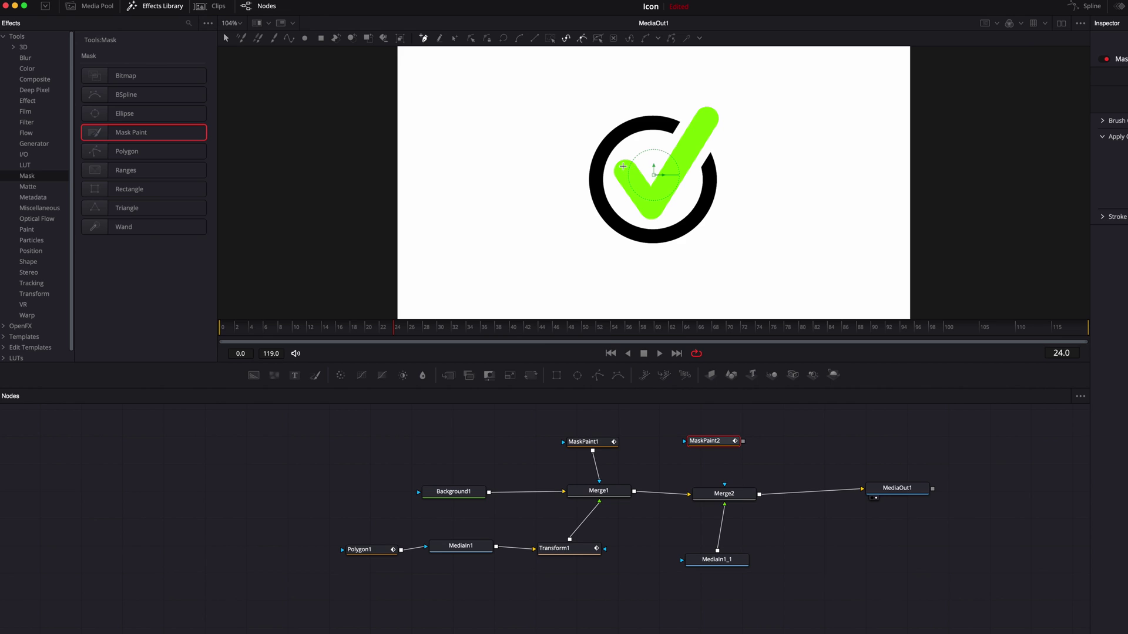
pyautogui.click(652, 212)
pyautogui.click(711, 111)
pyautogui.moveTo(743, 442); pyautogui.dragTo(724, 486)
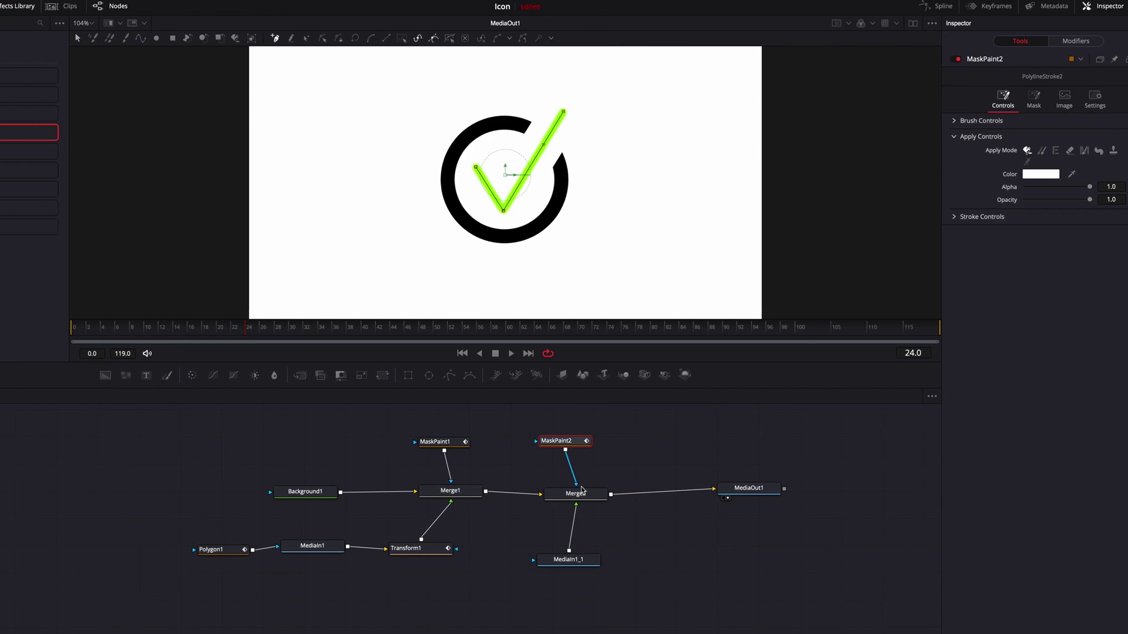
# Step: Sharpen the check stroke to size 0.052 and softness 0.001, then trim its Write On end
pyautogui.click(932, 121)
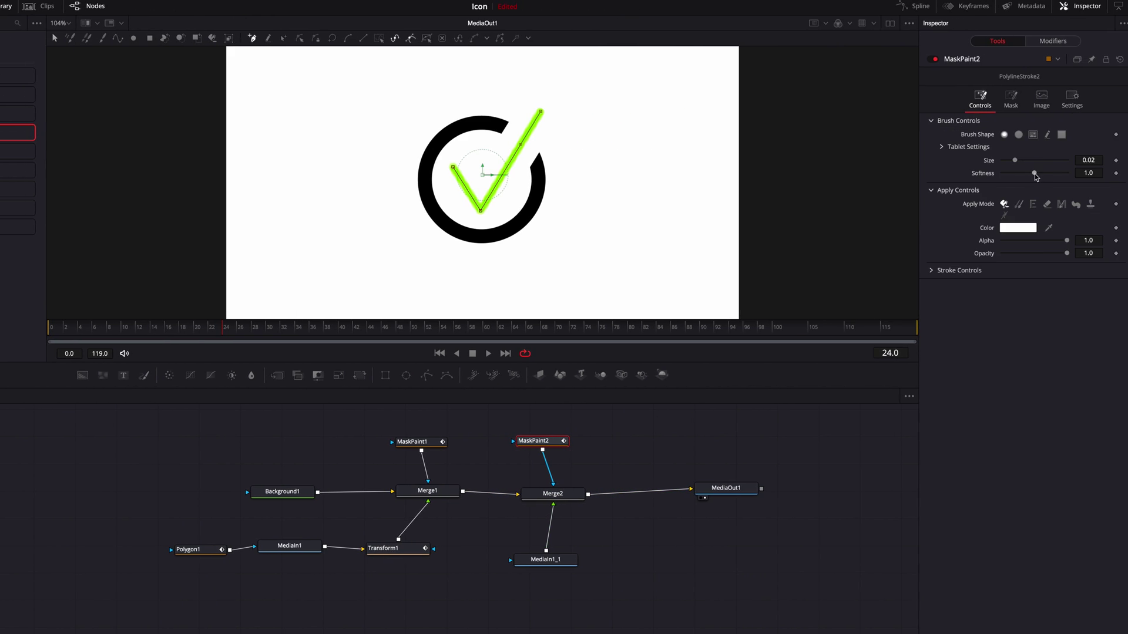
pyautogui.moveTo(1034, 174)
pyautogui.mouseDown()
pyautogui.moveTo(1014, 177)
pyautogui.moveTo(1037, 163)
pyautogui.mouseUp()
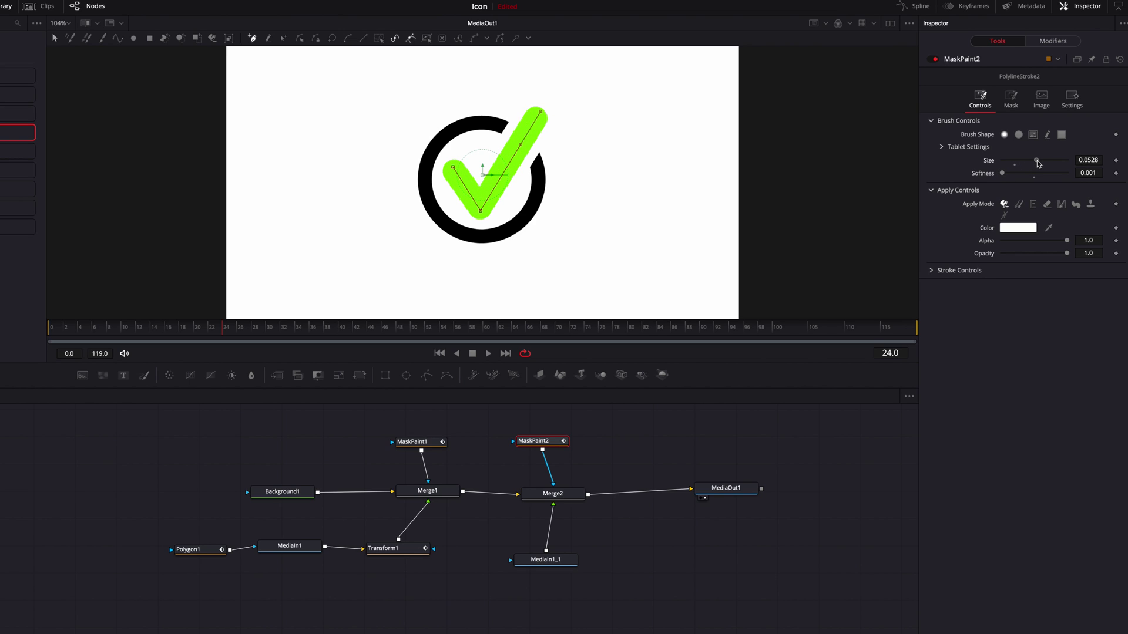
pyautogui.click(932, 271)
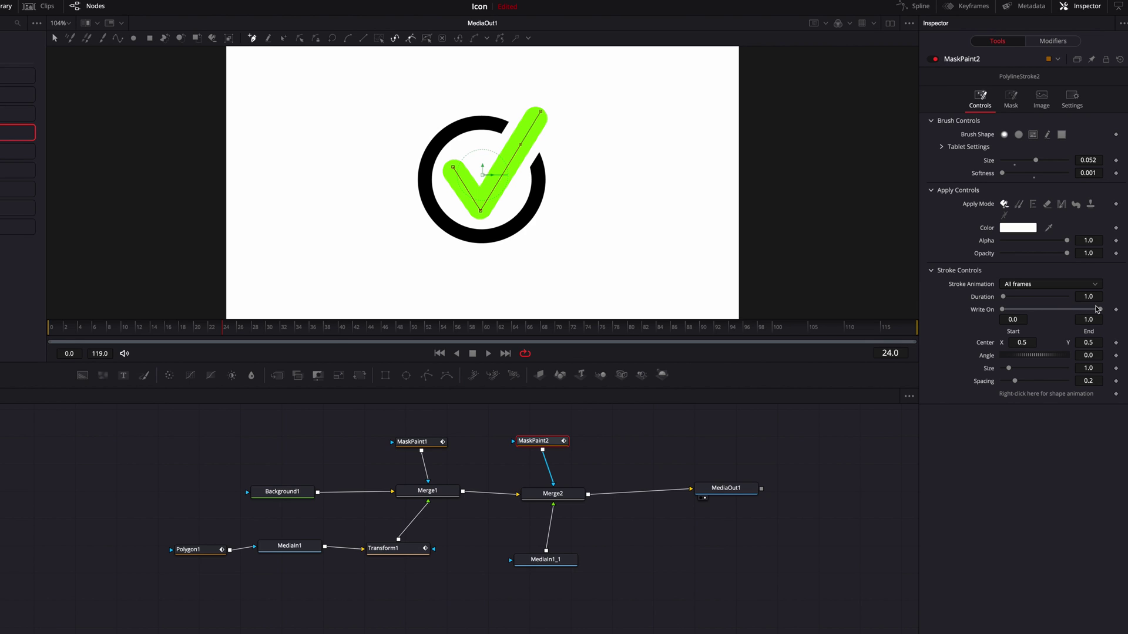
pyautogui.moveTo(1103, 313)
pyautogui.mouseDown()
pyautogui.moveTo(1020, 314)
pyautogui.moveTo(1066, 316)
pyautogui.moveTo(1038, 316)
pyautogui.mouseUp()
# Step: Refine the check's bottom corner and left arm points, set Write On end to 1.0, and fit the viewer
pyautogui.scroll(5, 506, 218)
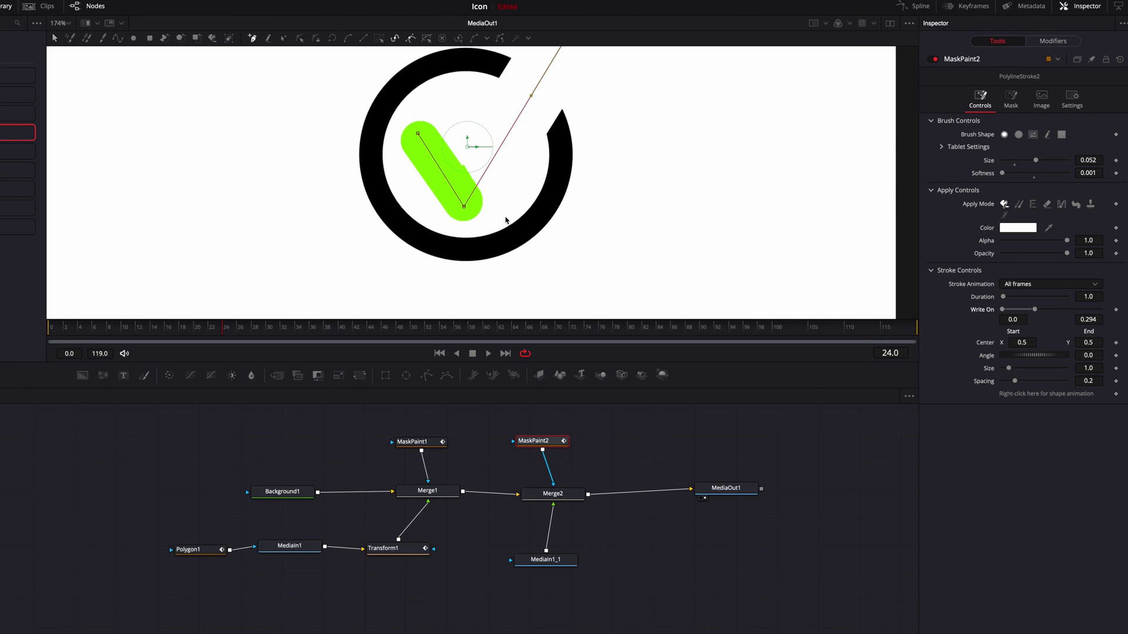
pyautogui.moveTo(464, 210); pyautogui.dragTo(462, 213)
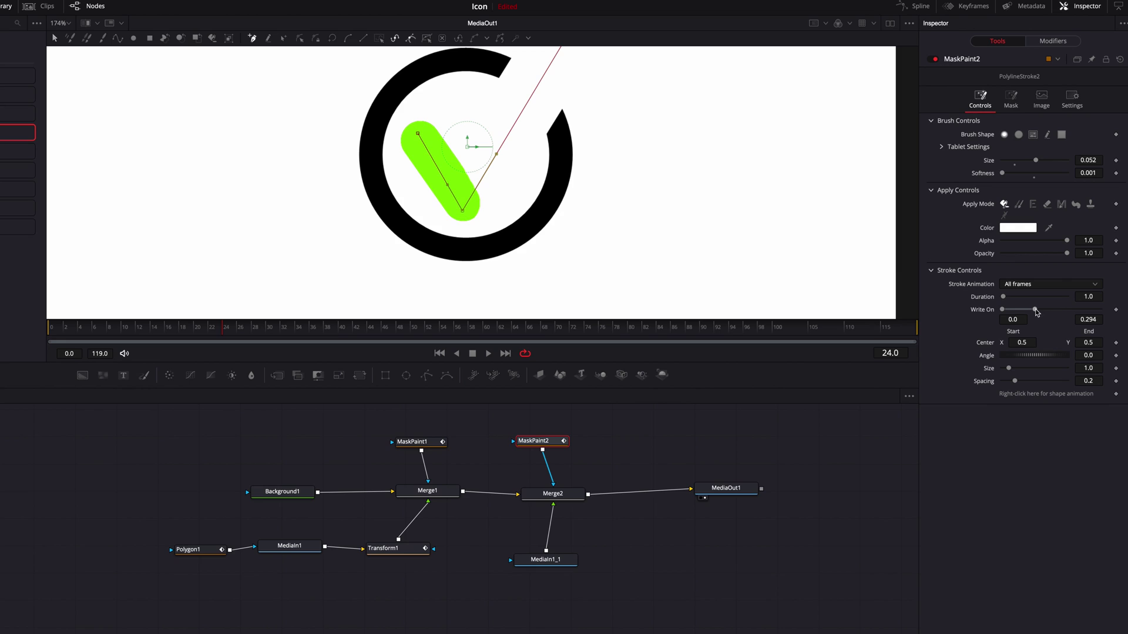
pyautogui.moveTo(1036, 314)
pyautogui.mouseDown()
pyautogui.moveTo(1023, 313)
pyautogui.moveTo(1064, 313)
pyautogui.mouseUp()
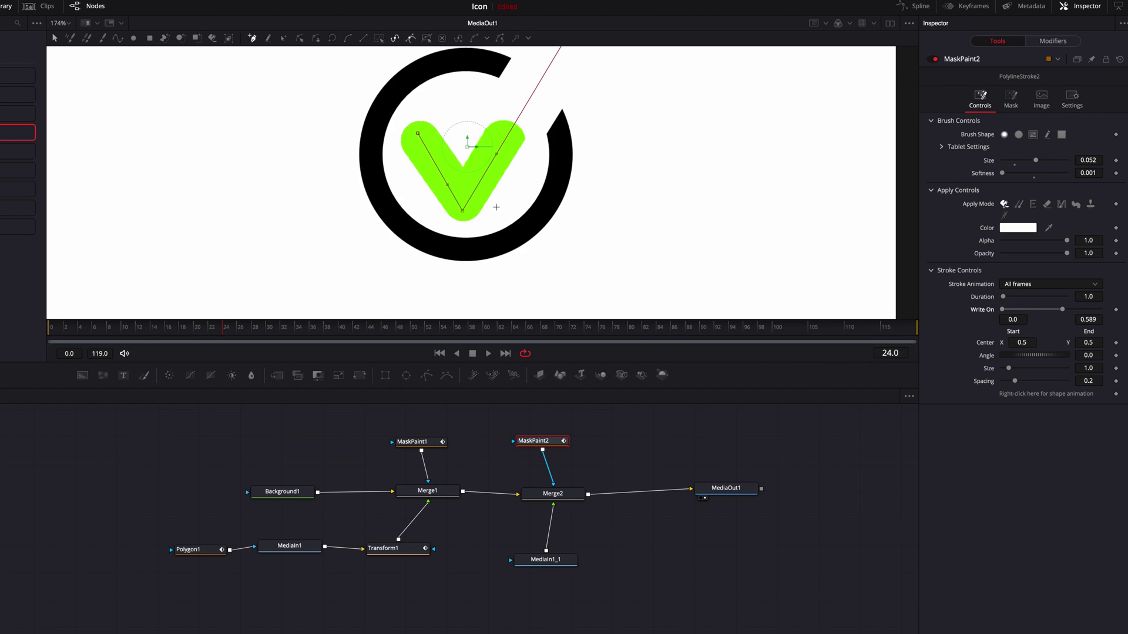
pyautogui.moveTo(464, 212); pyautogui.dragTo(464, 209)
pyautogui.moveTo(1068, 313); pyautogui.dragTo(1045, 312)
pyautogui.moveTo(418, 133); pyautogui.dragTo(399, 112)
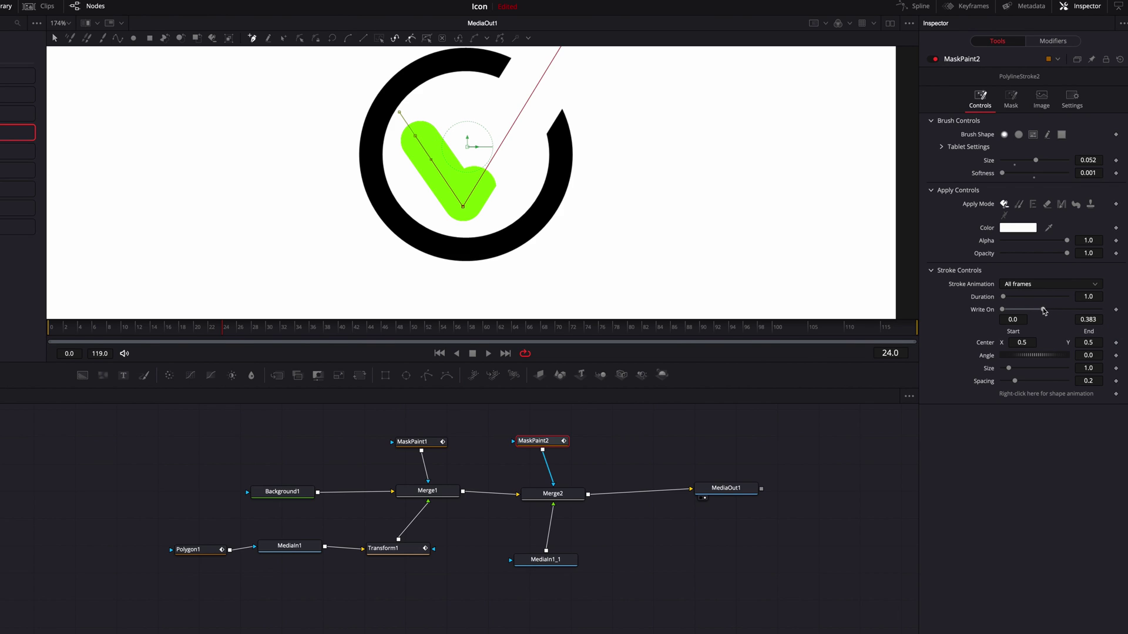
pyautogui.moveTo(1044, 311)
pyautogui.mouseDown()
pyautogui.moveTo(1072, 312)
pyautogui.moveTo(1017, 314)
pyautogui.moveTo(1104, 313)
pyautogui.moveTo(1006, 313)
pyautogui.moveTo(1102, 314)
pyautogui.mouseUp()
pyautogui.hotkey('ctrl', 'f')
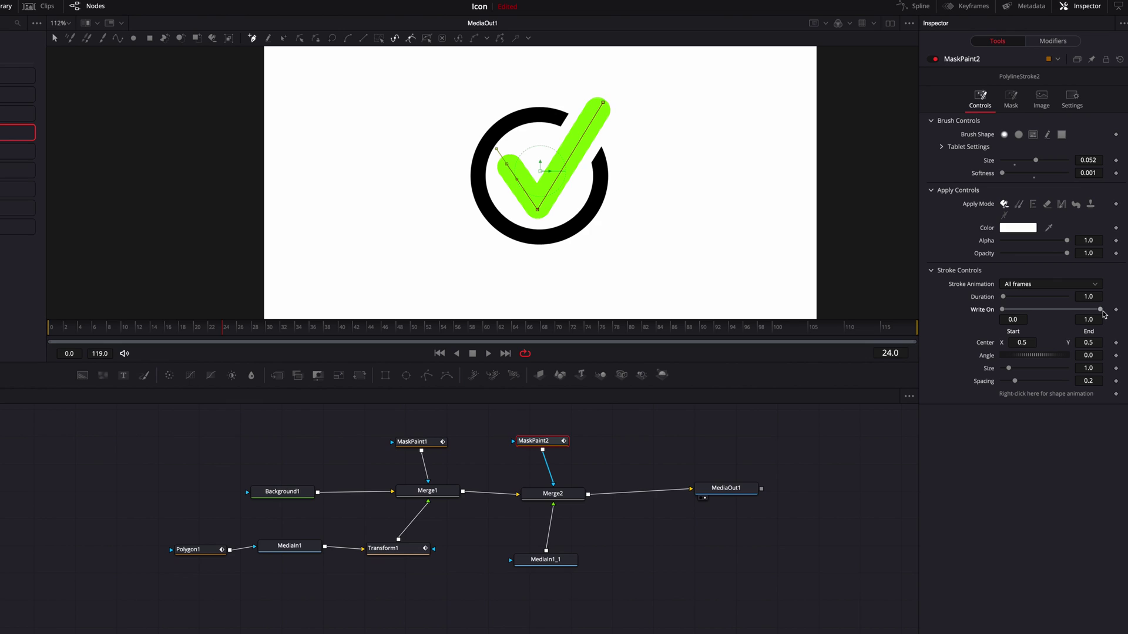
# Step: Keyframe MaskPaint2's Write On end at frame 24, set it to 0.0 at frame 0, and scrub to preview
pyautogui.click(1115, 311)
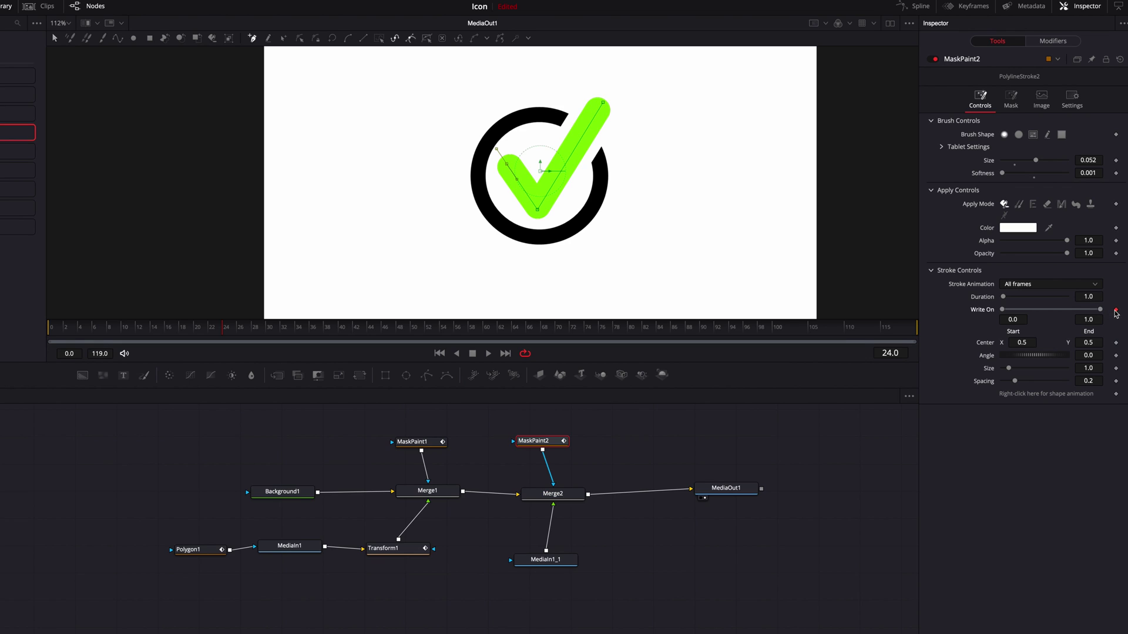
pyautogui.click(55, 329)
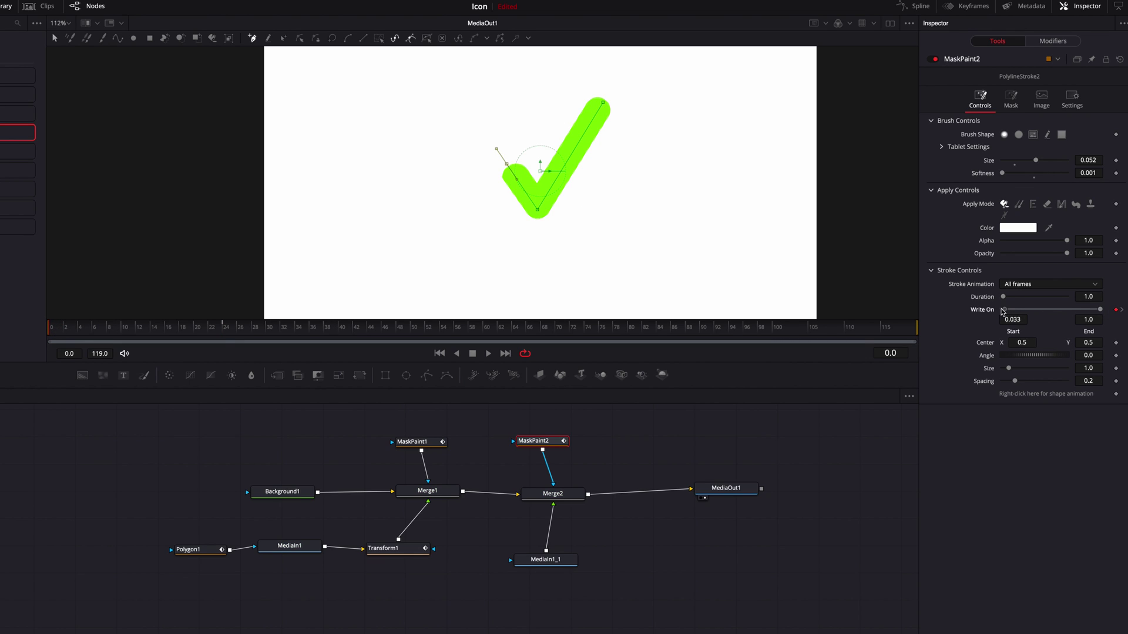
pyautogui.moveTo(1100, 310); pyautogui.dragTo(1006, 313)
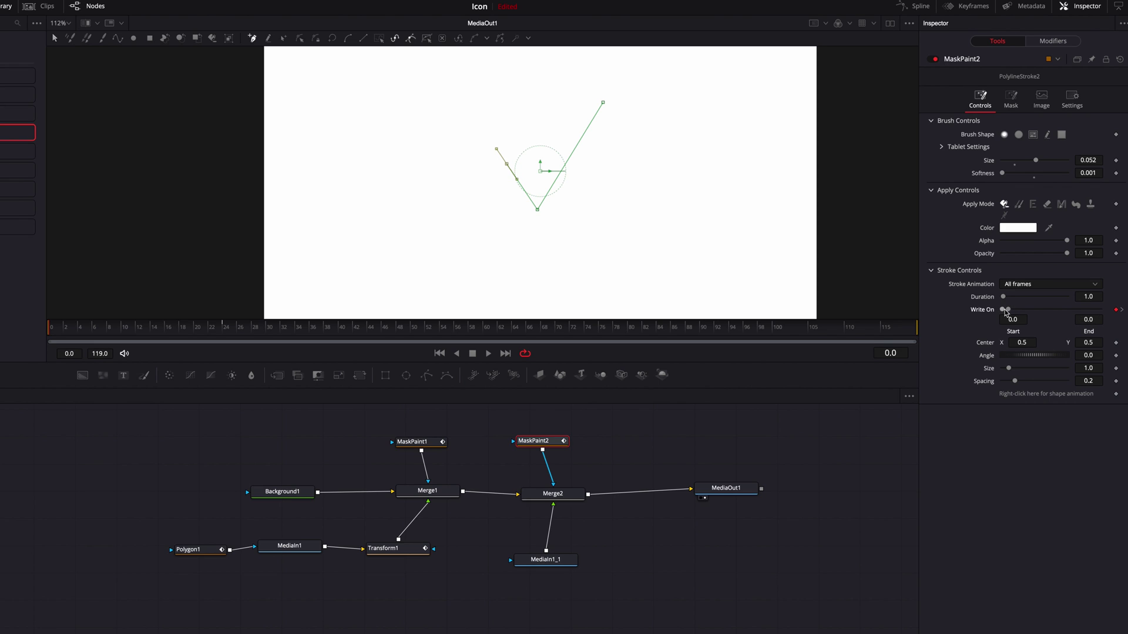
pyautogui.moveTo(59, 335)
pyautogui.mouseDown()
pyautogui.moveTo(220, 333)
pyautogui.moveTo(53, 330)
pyautogui.mouseUp()
# Step: In the Spline editor, ease MaskPaint2's check write-on Start and End keyframes
pyautogui.click(921, 8)
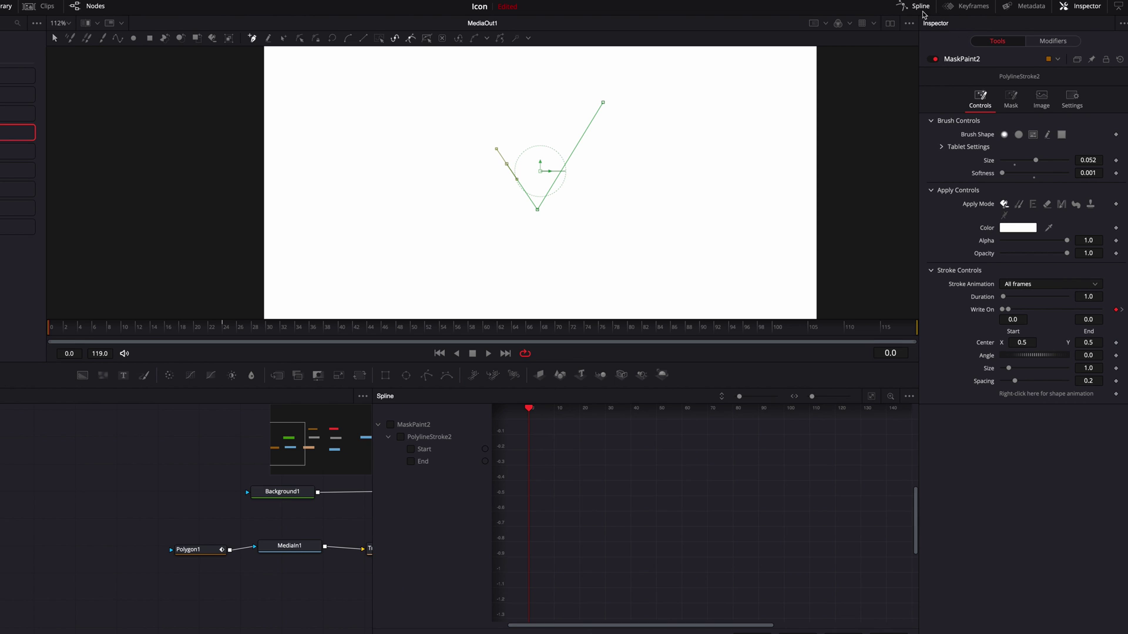
pyautogui.click(426, 428)
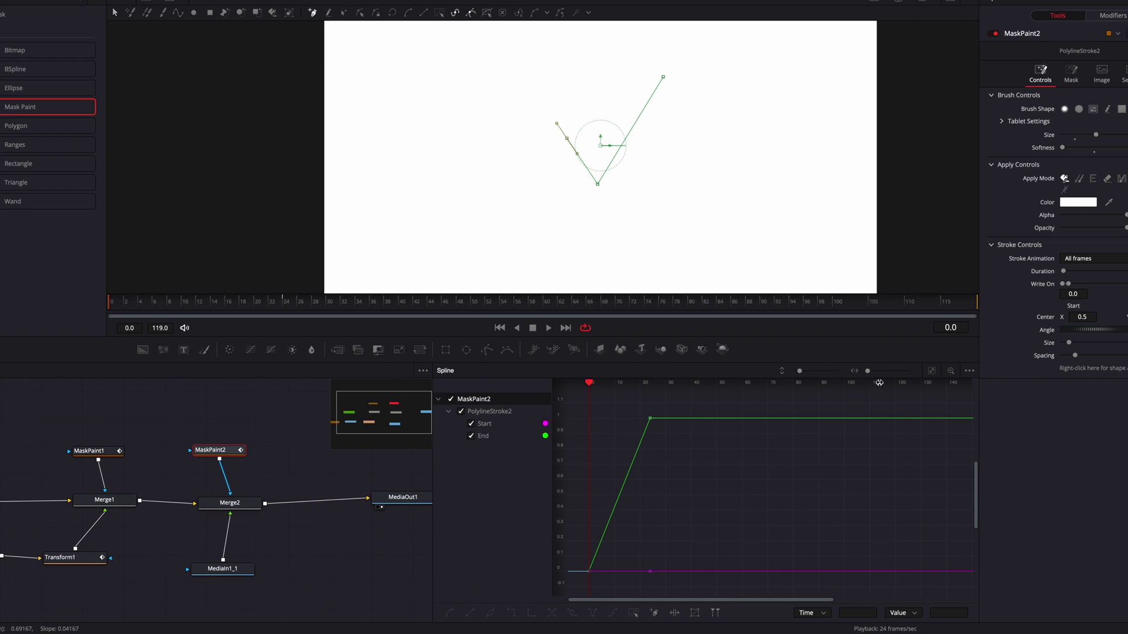
pyautogui.moveTo(878, 382); pyautogui.dragTo(838, 385)
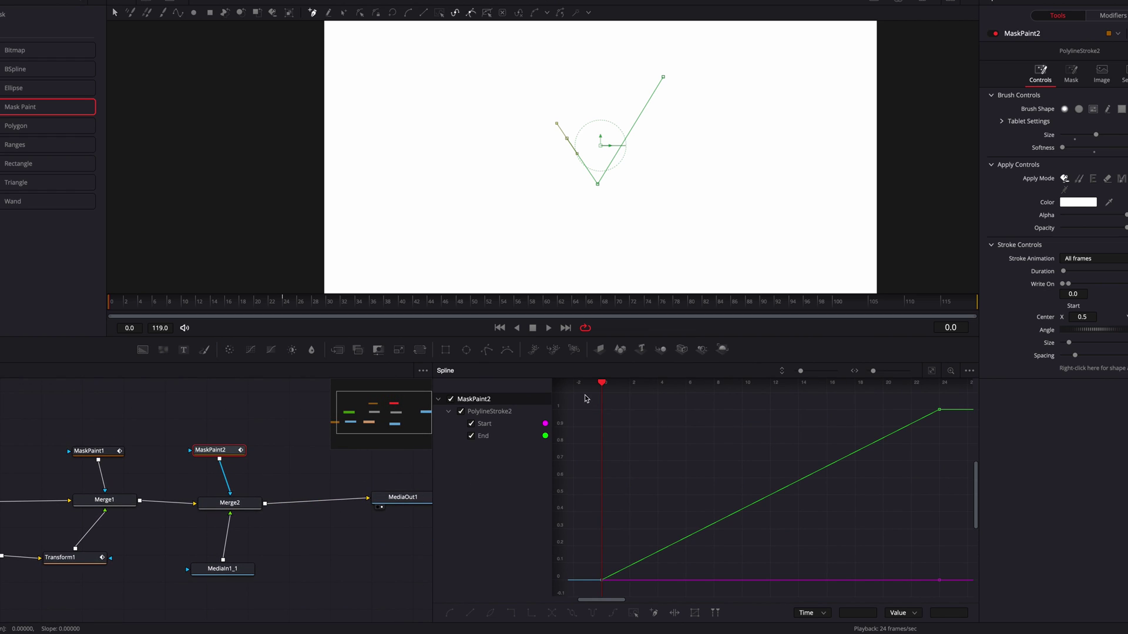
pyautogui.moveTo(584, 399); pyautogui.dragTo(966, 590)
pyautogui.press('f')
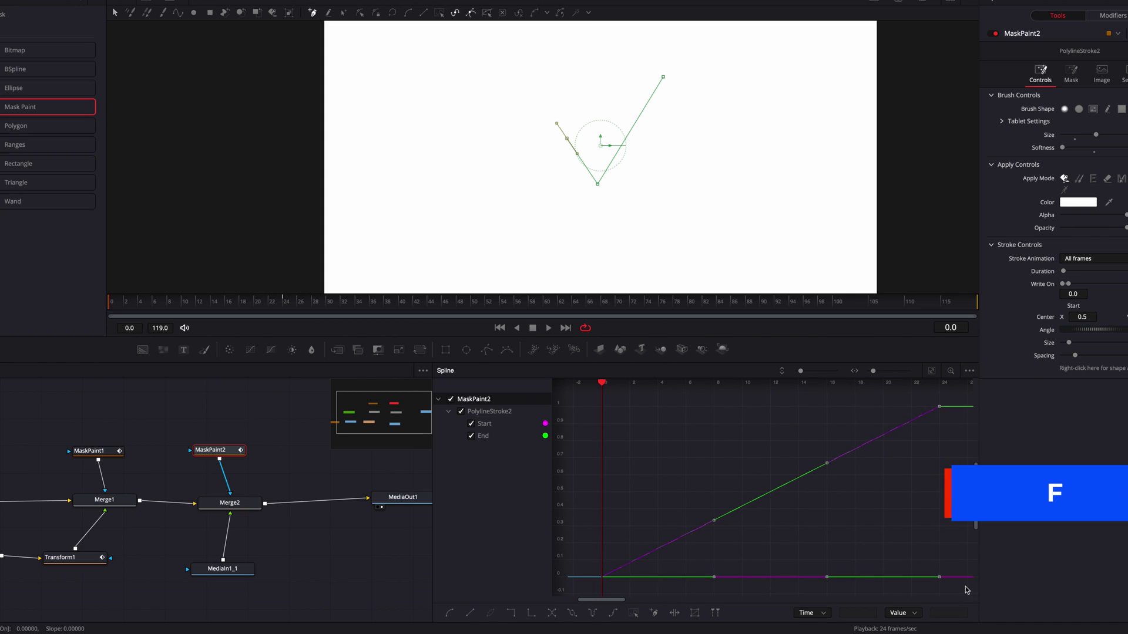
# Step: Smooth all of MaskPaint1's ring Start, End and Angle keyframes into eased curves
pyautogui.click(115, 454)
pyautogui.click(450, 399)
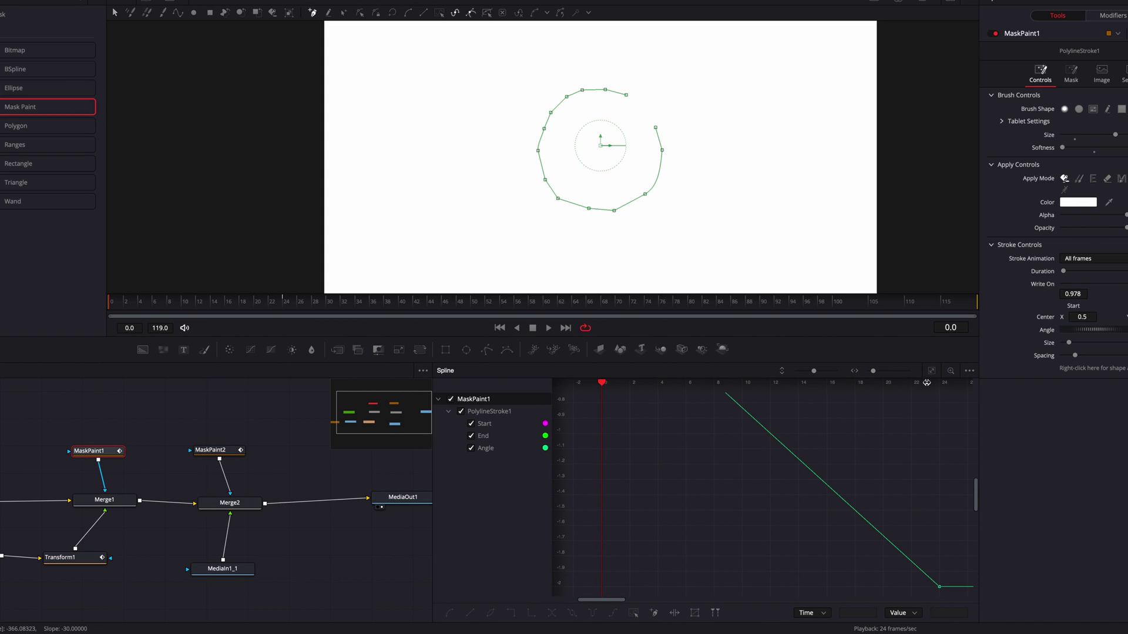
pyautogui.moveTo(592, 397); pyautogui.dragTo(982, 601)
pyautogui.press('s')
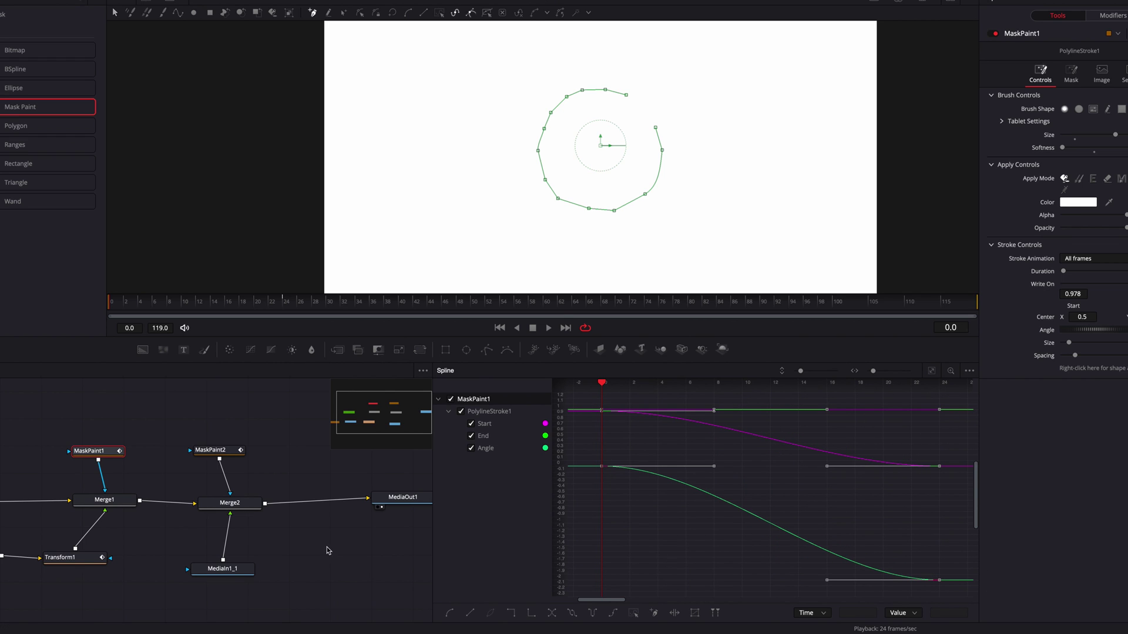
# Step: Ease Transform1's 360° Angle spin keyframes into an S-curve
pyautogui.click(80, 559)
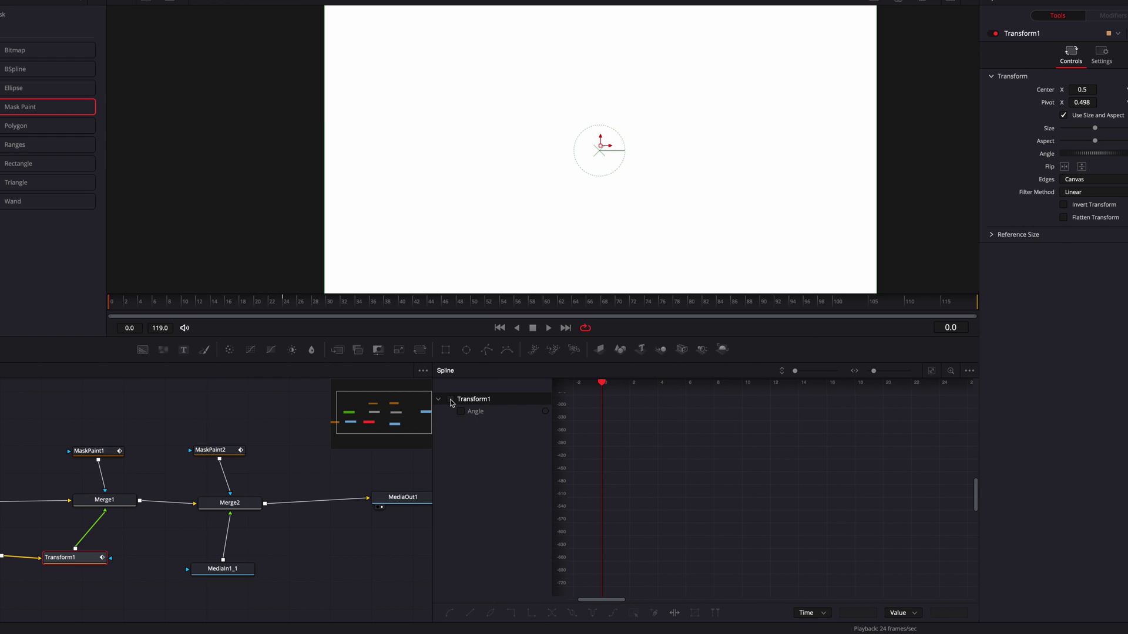
pyautogui.click(451, 401)
pyautogui.click(933, 373)
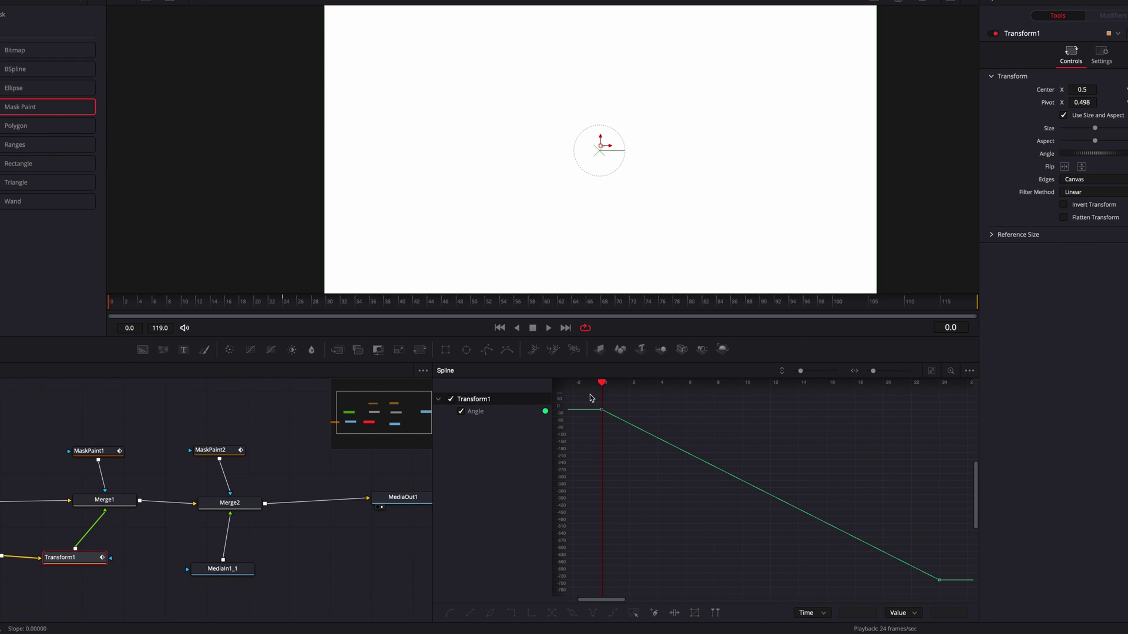
pyautogui.moveTo(589, 396); pyautogui.dragTo(972, 603)
pyautogui.hotkey('shift', 's')
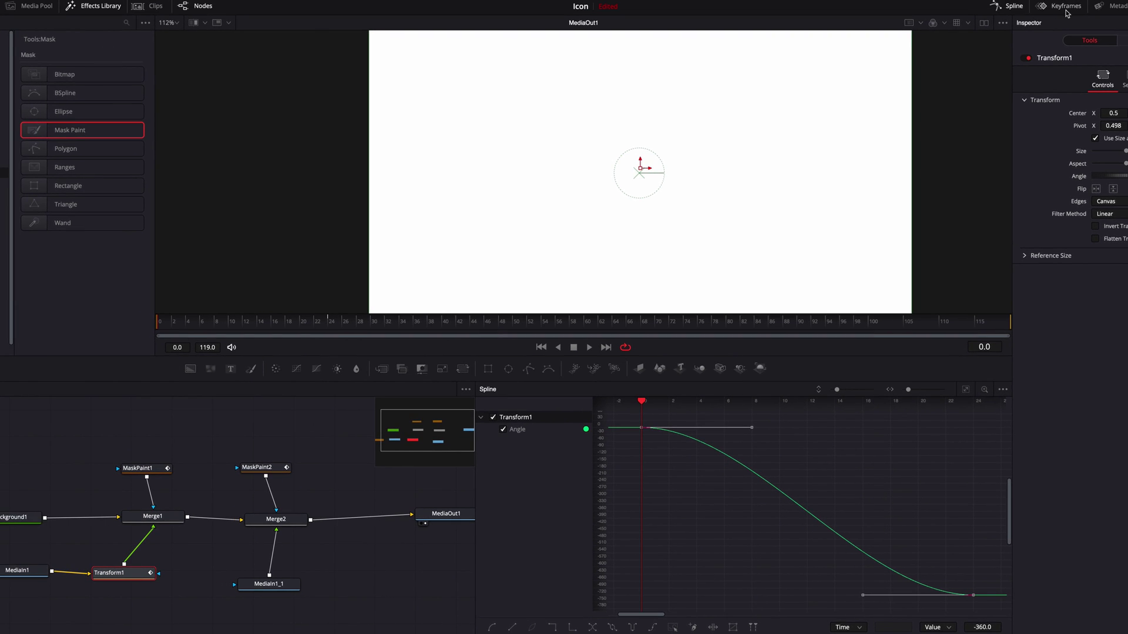
pyautogui.hscroll(-10, 514, 535)
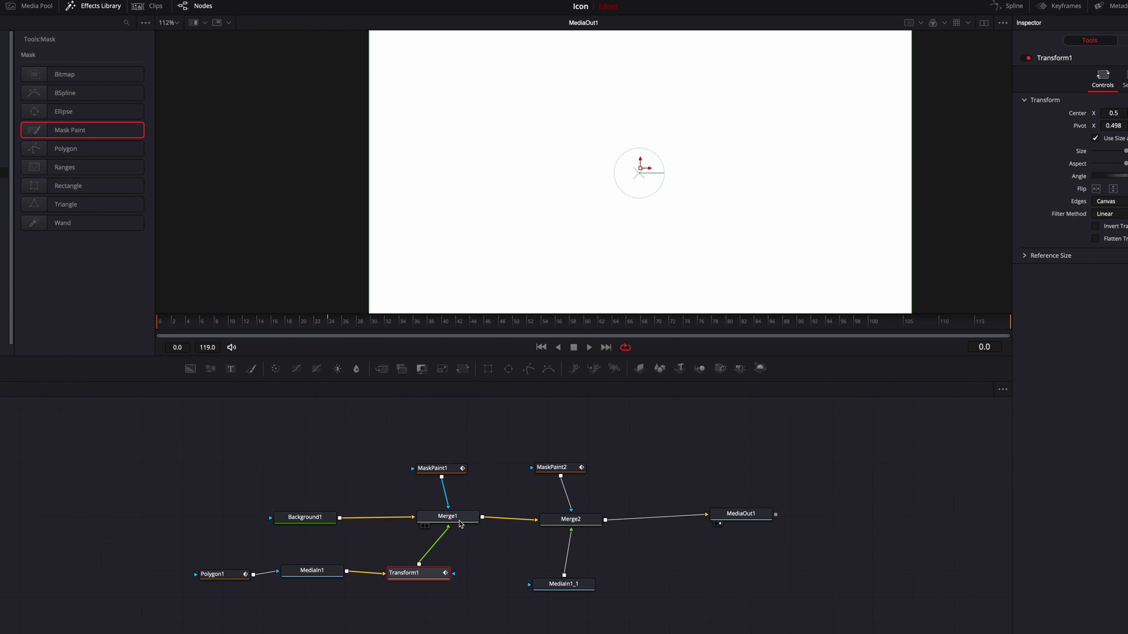
# Step: Enable Motion Blur on Merge1 at Quality 3 and scrub to preview the blurred ring spin
pyautogui.click(460, 525)
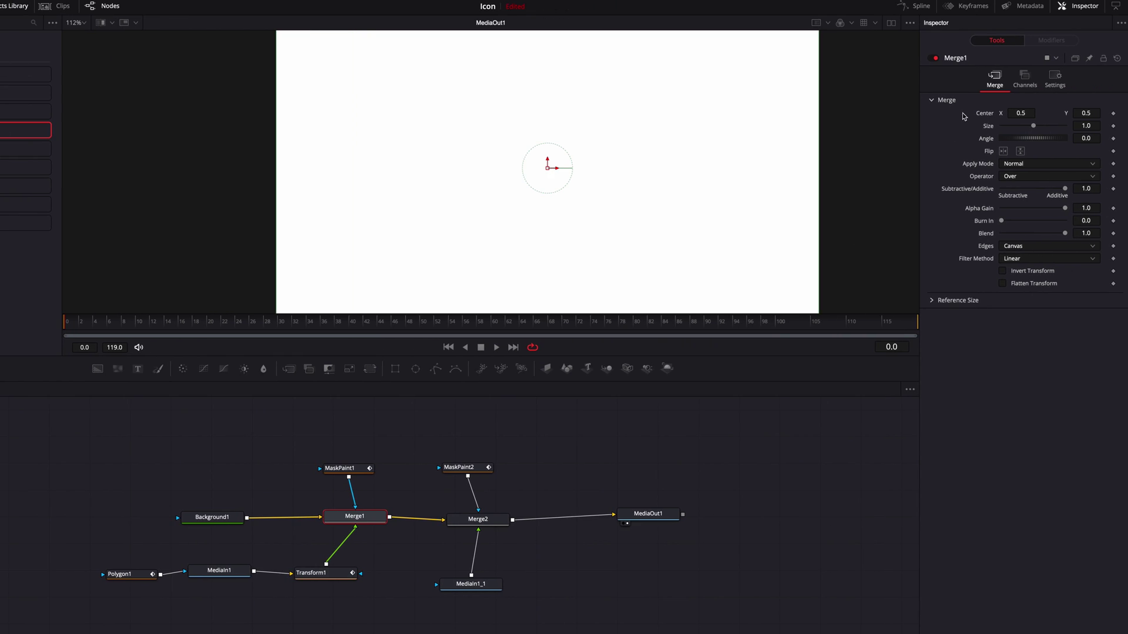
pyautogui.click(1055, 78)
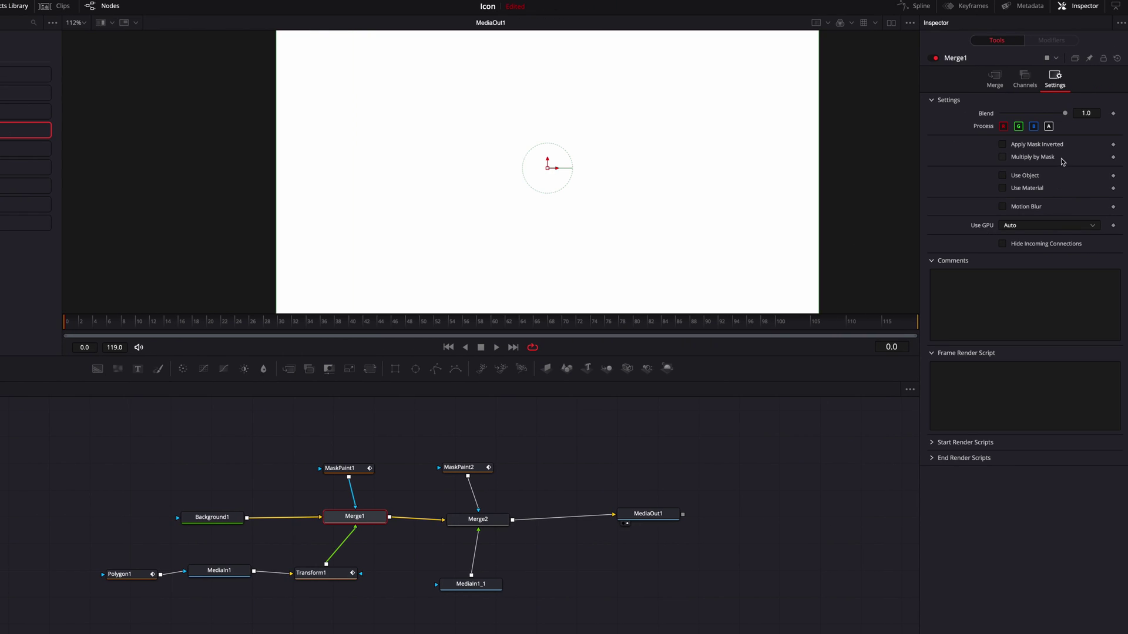
pyautogui.click(1028, 210)
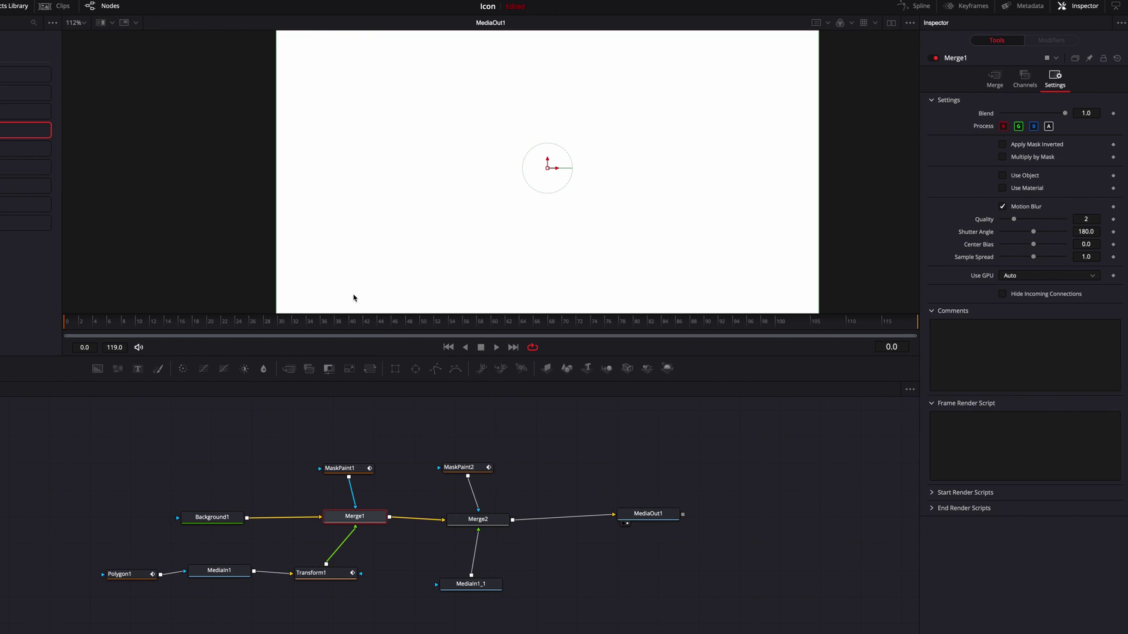
pyautogui.moveTo(189, 327)
pyautogui.mouseDown()
pyautogui.moveTo(217, 325)
pyautogui.moveTo(171, 325)
pyautogui.mouseUp()
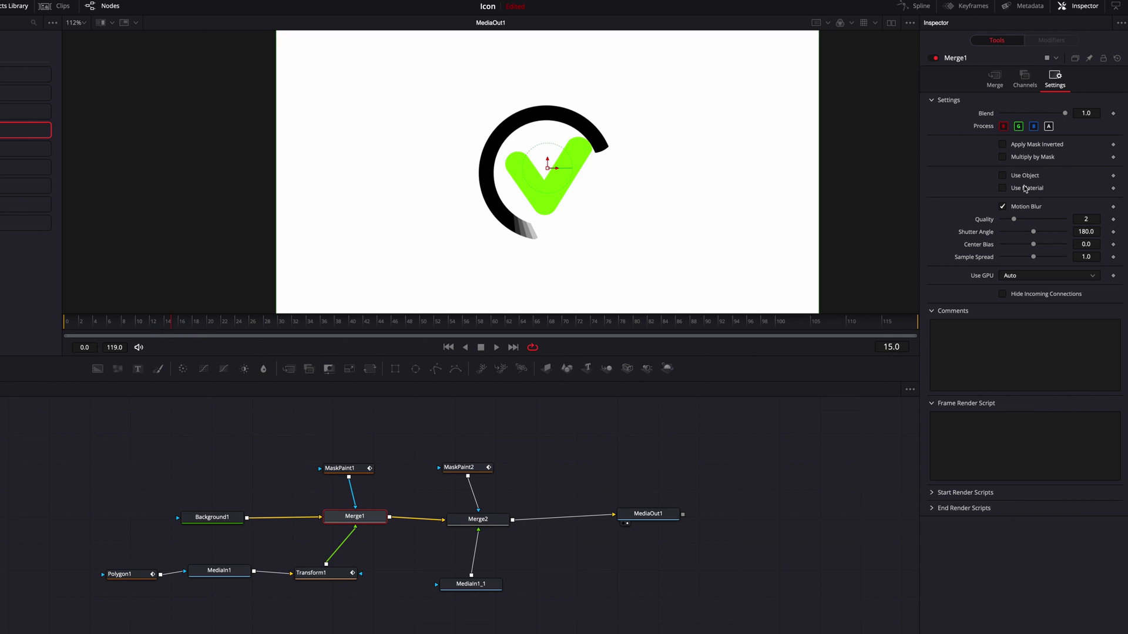
pyautogui.moveTo(1018, 222); pyautogui.dragTo(1021, 222)
pyautogui.moveTo(131, 326); pyautogui.dragTo(70, 324)
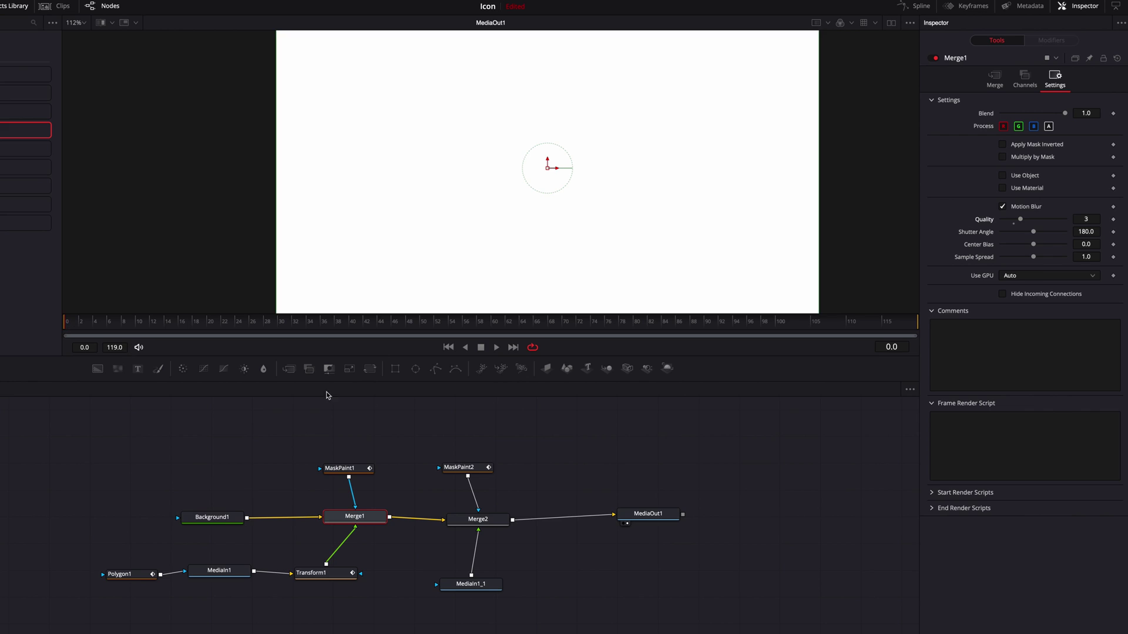
# Step: On the Edit page, play the Fusion Composition clip from the timeline start several times
pyautogui.click(500, 627)
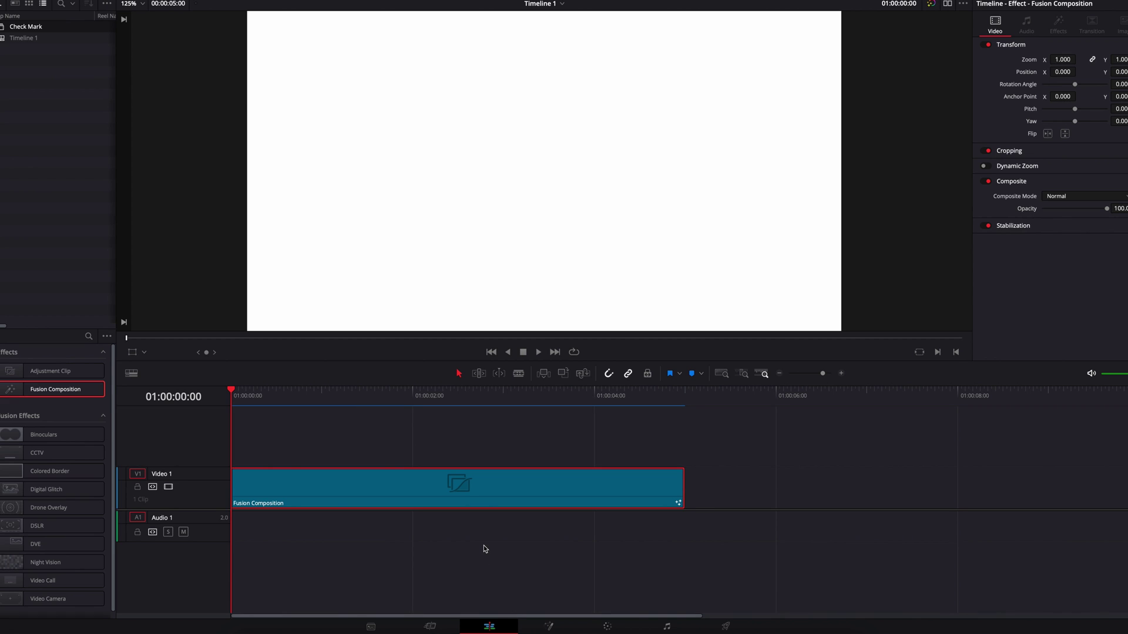
pyautogui.press('space')
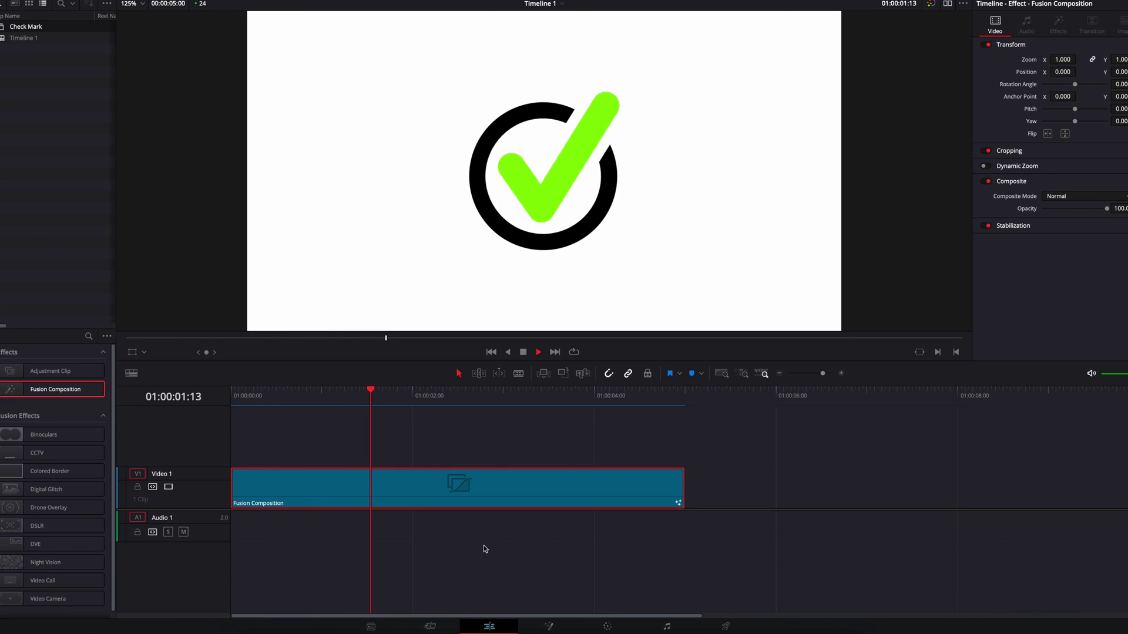
pyautogui.press('space')
pyautogui.click(229, 393)
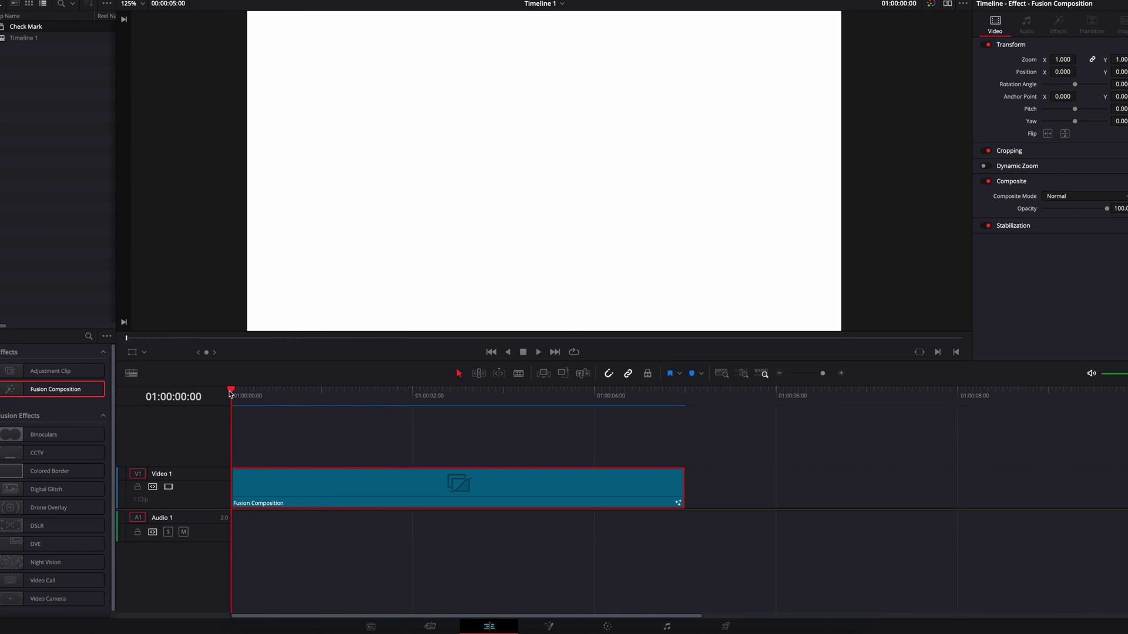
pyautogui.press('space')
pyautogui.press('space')
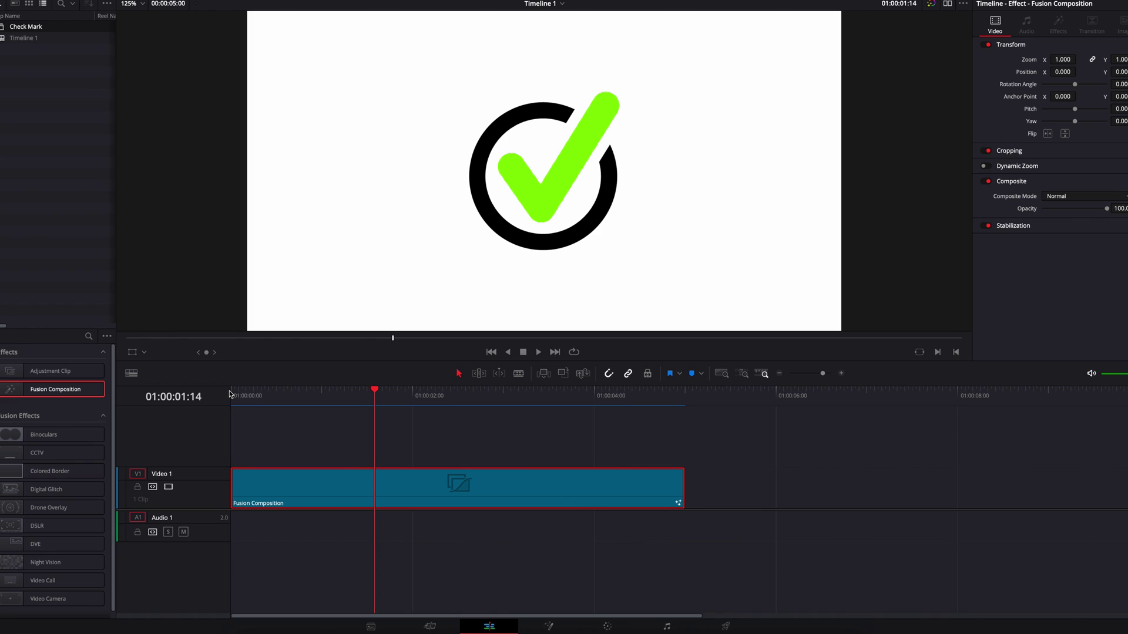
pyautogui.click(233, 392)
pyautogui.press('space')
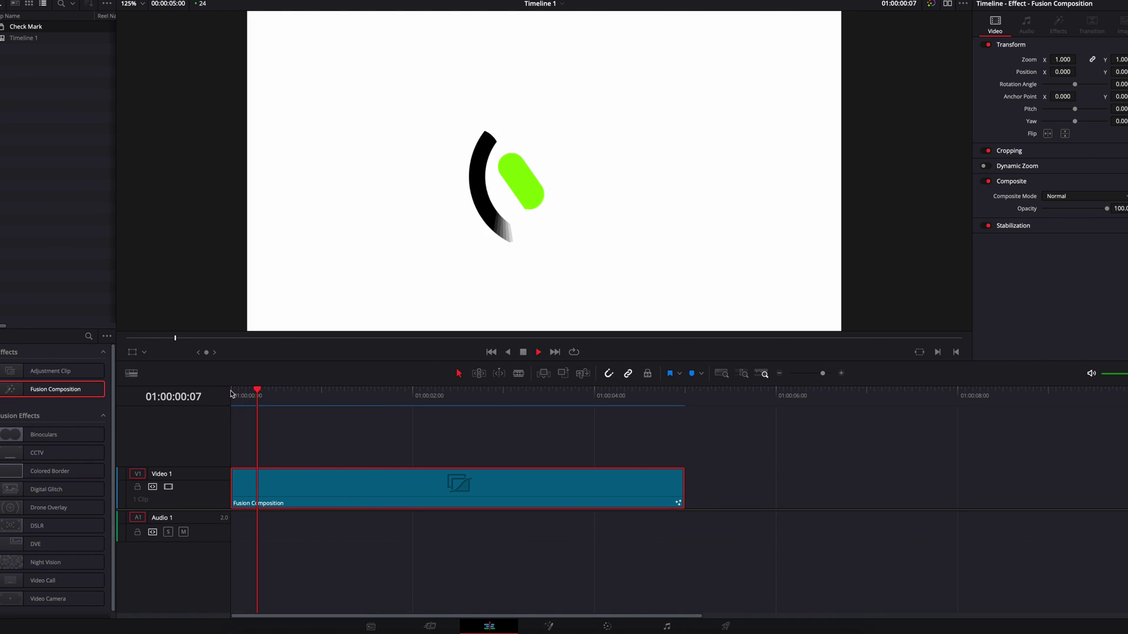
pyautogui.press('space')
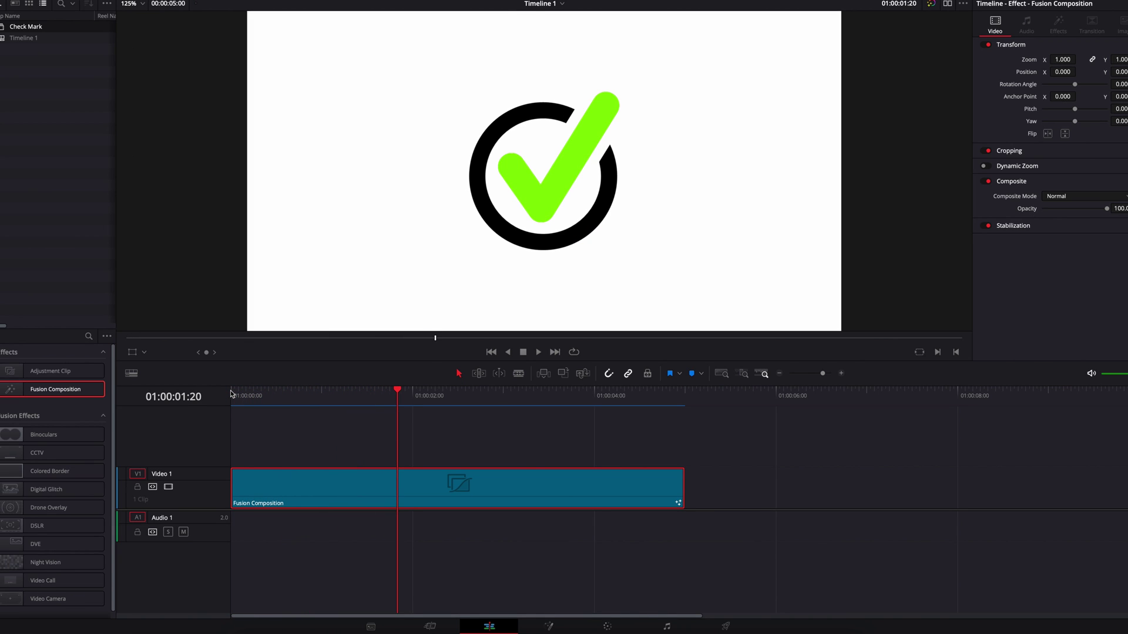